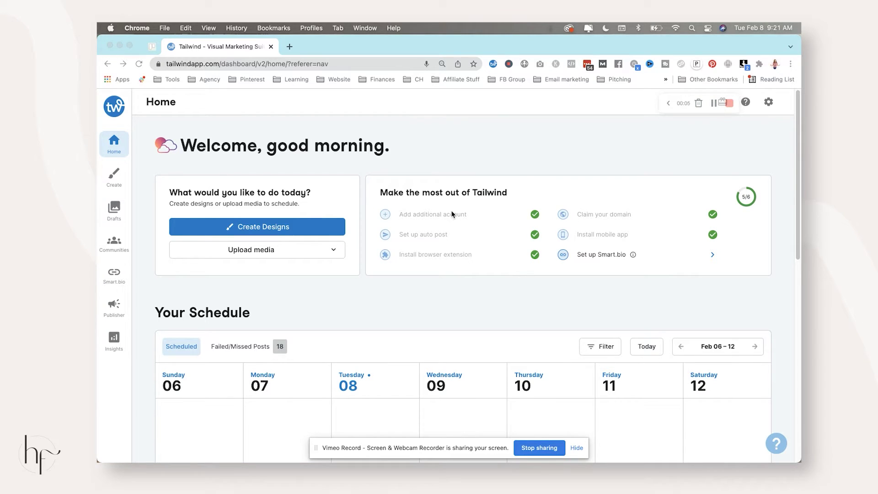
scroll(452, 214, down, 8)
scroll(437, 238, up, 8)
click(779, 400)
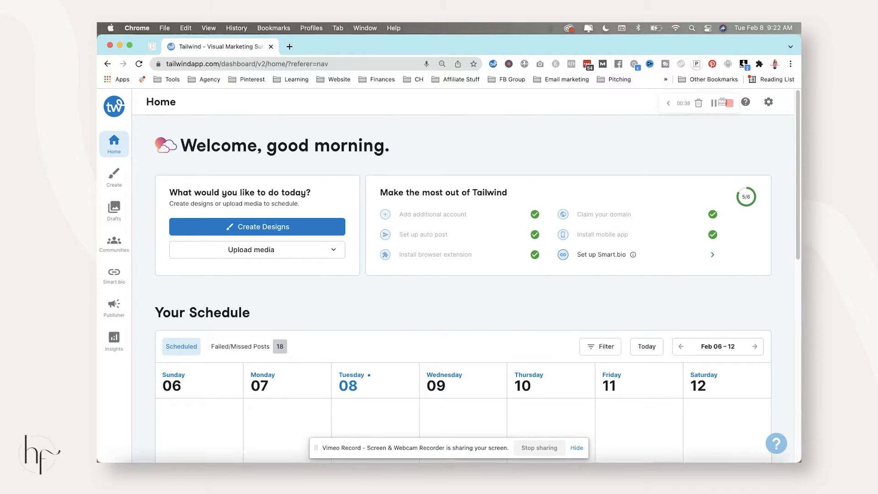
Switch to ClickUp, show its list navigation and open the Marketing Plan board in the Blog & YouTube folder.
mouse_move(355, 458)
click(357, 442)
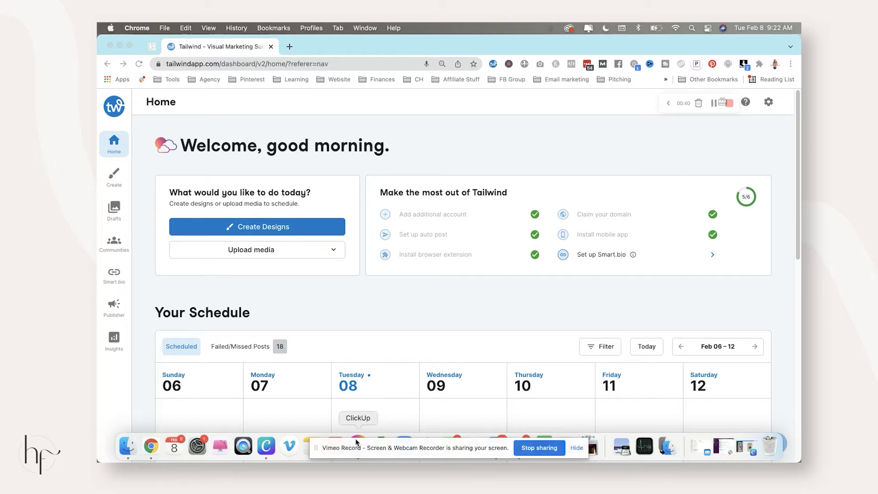
drag(364, 453, 378, 60)
click(378, 446)
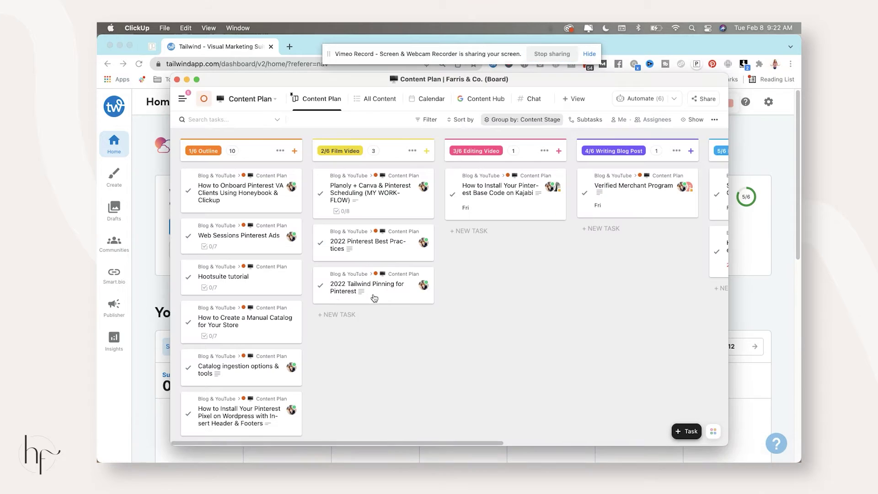
click(183, 99)
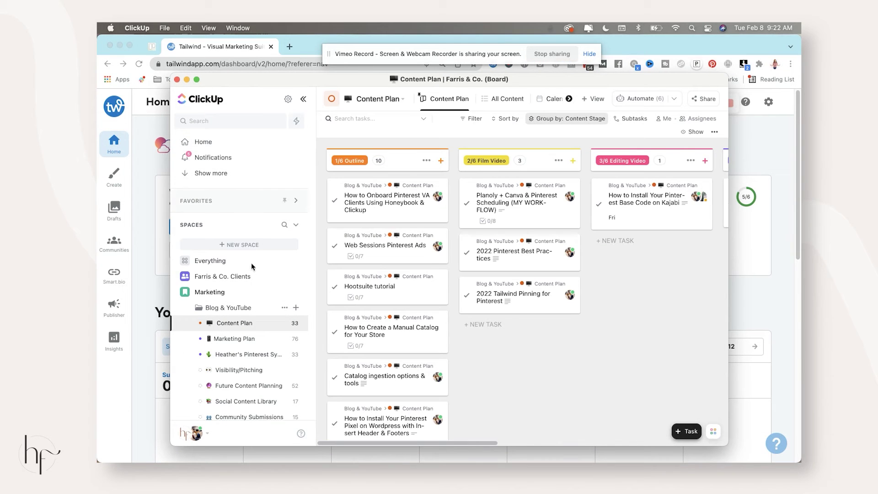
scroll(274, 274, down, 1)
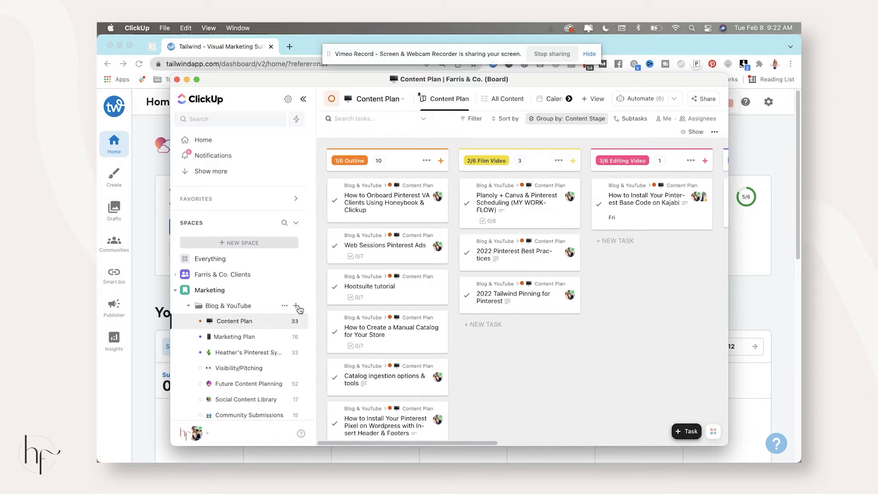
click(249, 338)
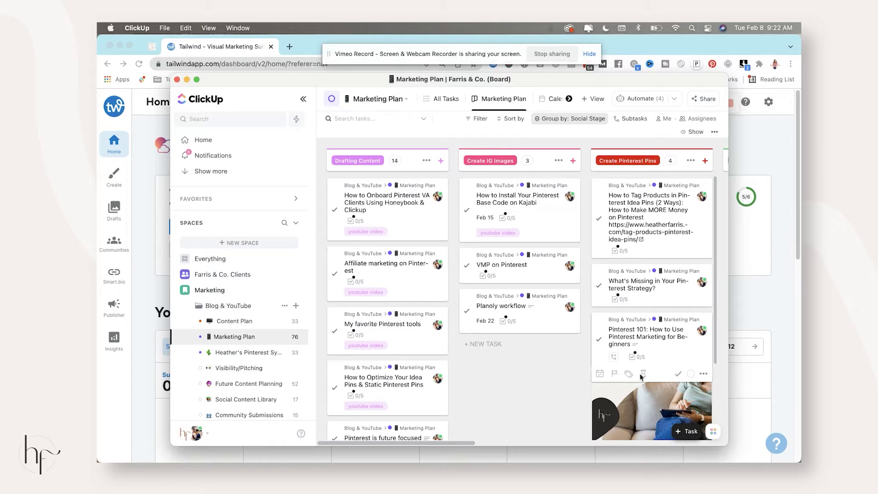
Open the Pinterest System board from the Blog & YouTube folder and collapse the list navigation.
click(263, 355)
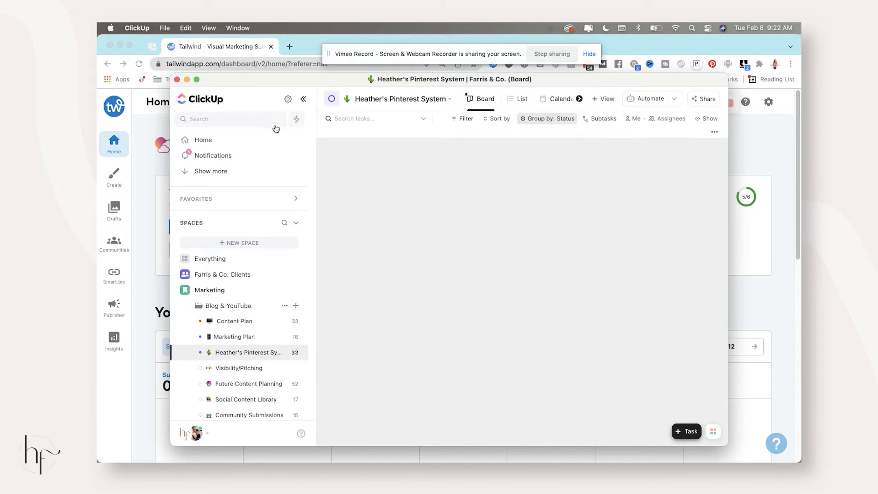
click(303, 102)
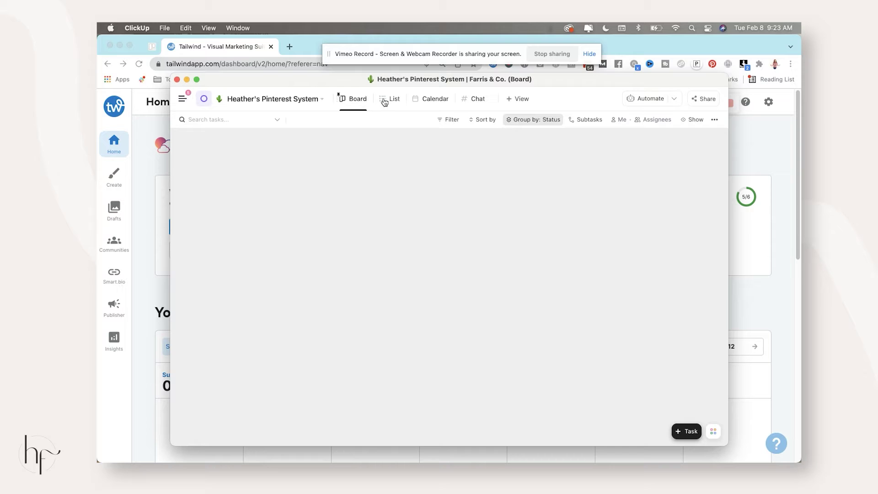
click(353, 101)
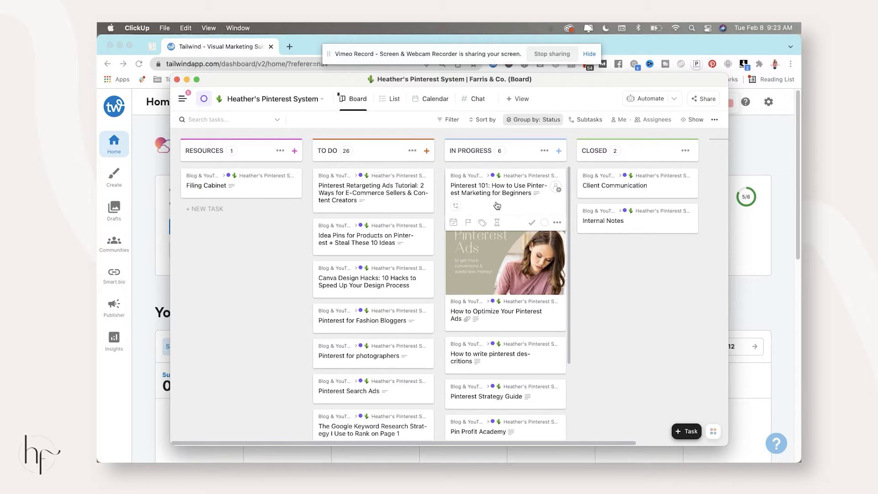
Switch to Tailwind in Chrome and start a media upload for the first Pinterest account with Planoly Pins Video.mp4.
click(762, 171)
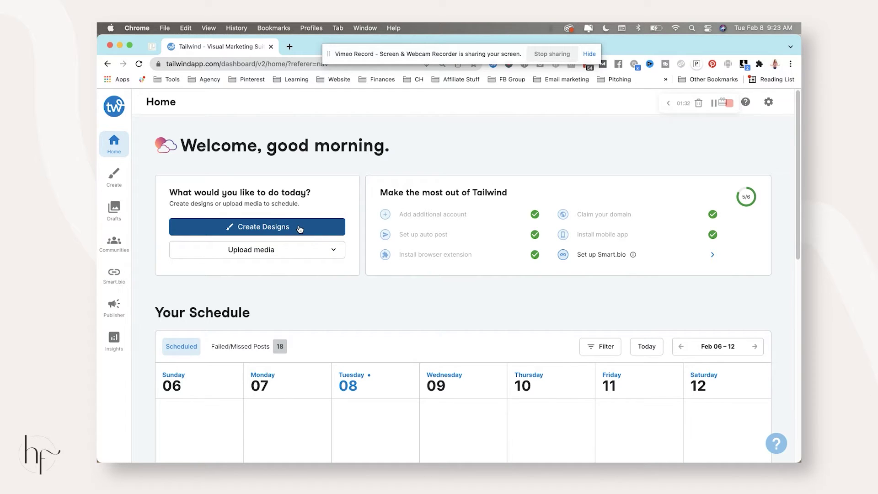
click(329, 258)
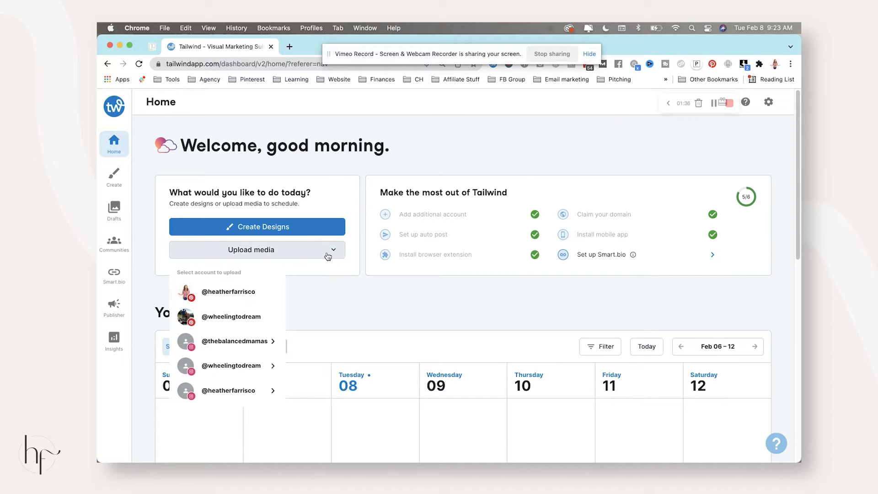
click(241, 295)
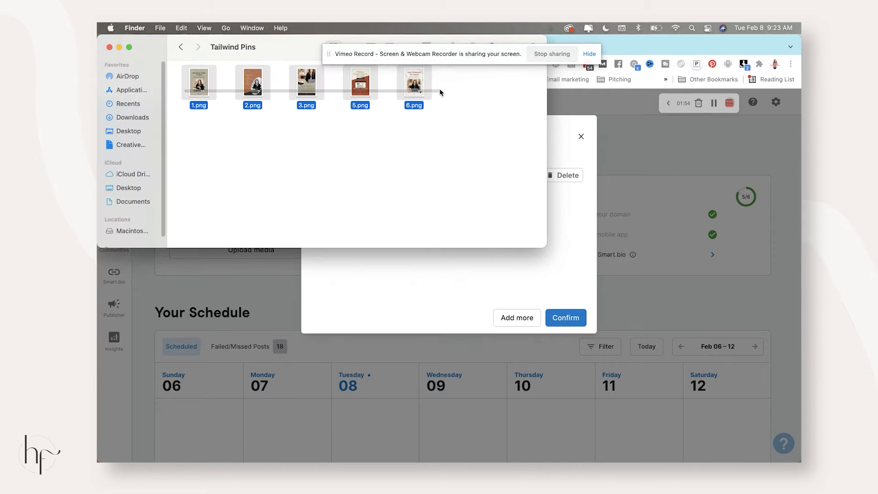
Add 1.png, 2.png, 3.png, 5.png and 6.png from the Tailwind Pins folder and confirm the content upload.
drag(441, 93, 444, 95)
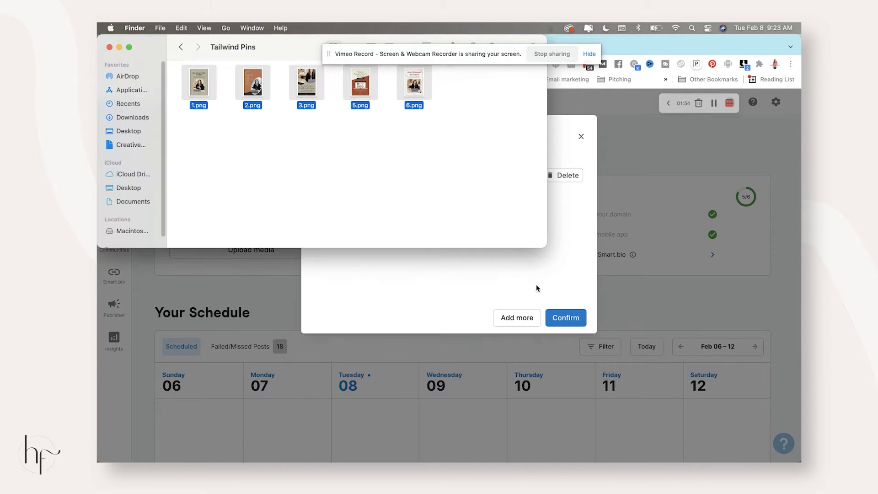
click(531, 318)
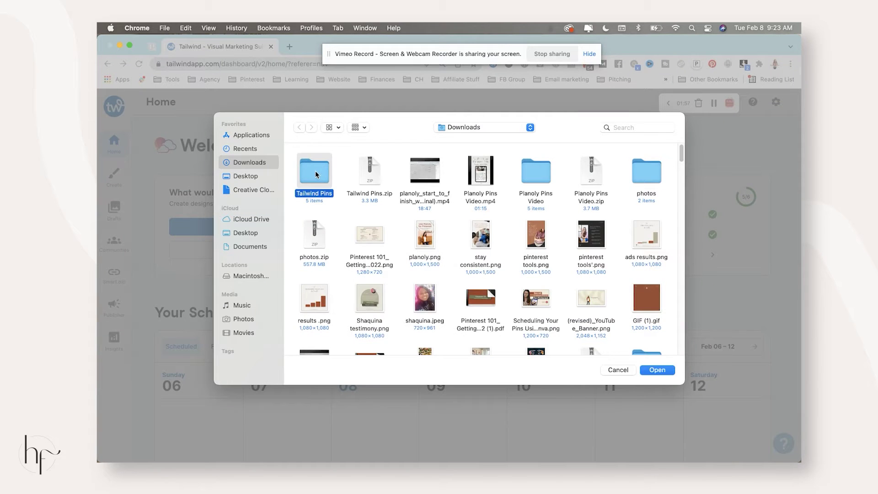
drag(299, 173, 550, 178)
click(656, 370)
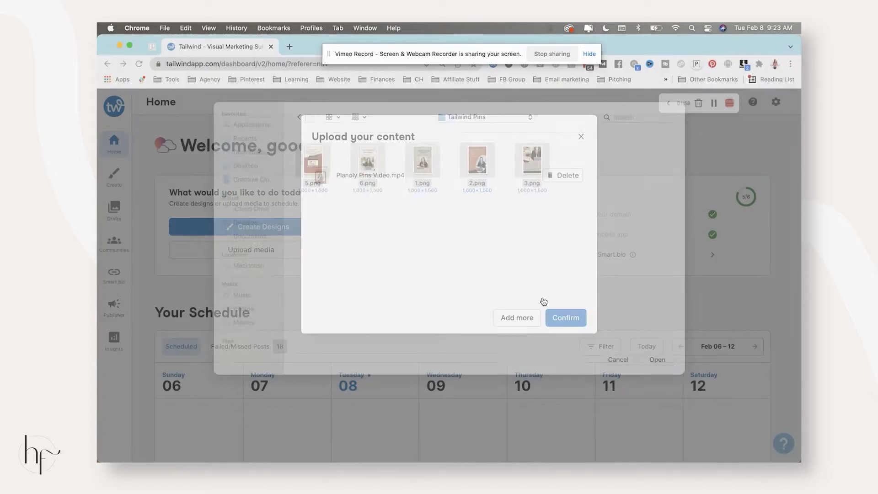
scroll(475, 232, down, 1)
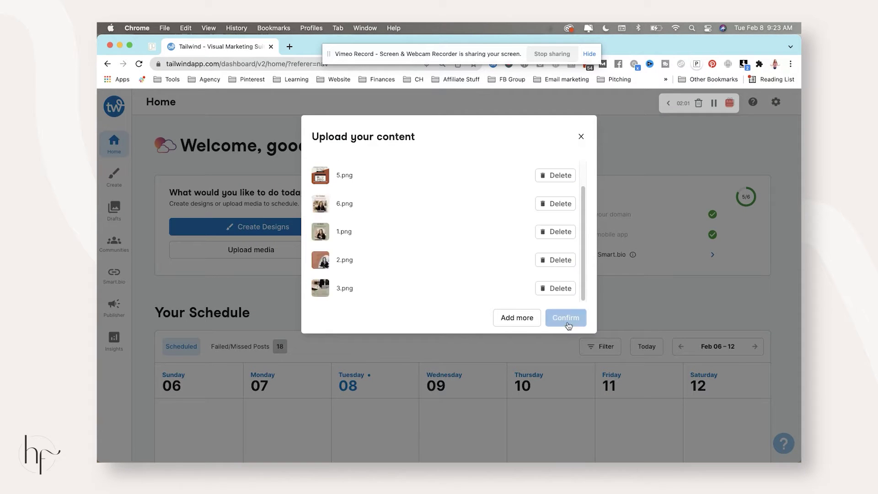
scroll(494, 247, up, 1)
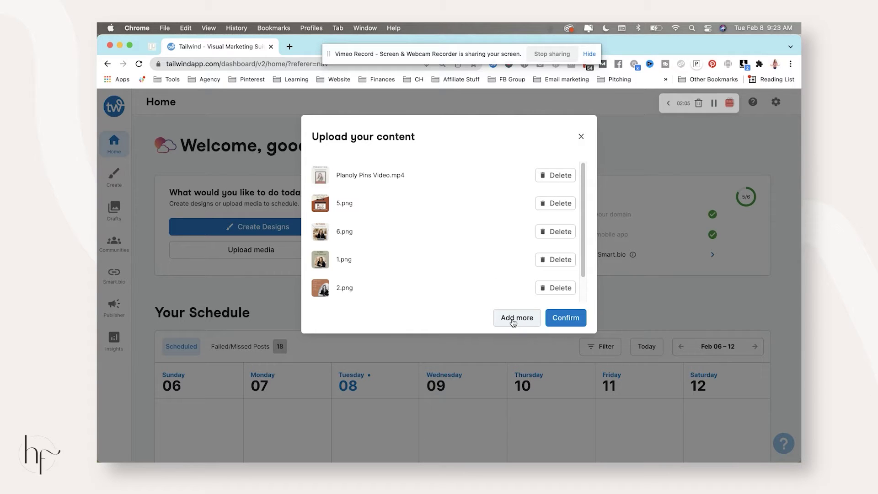
scroll(502, 269, down, 1)
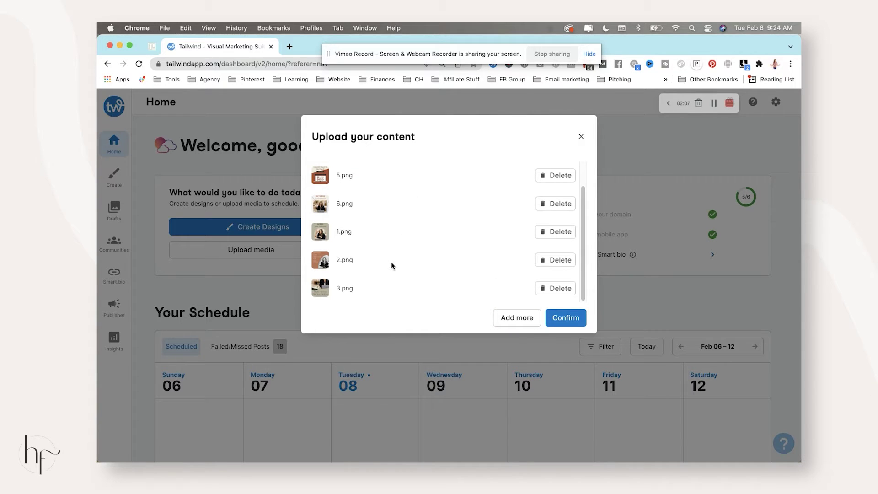
click(565, 317)
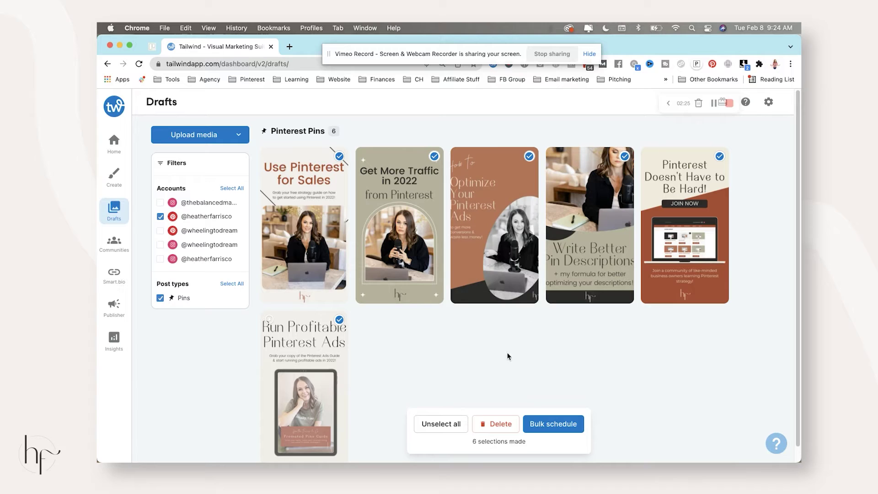
Open the six selected draft pins for bulk scheduling and look over their edit forms.
click(561, 427)
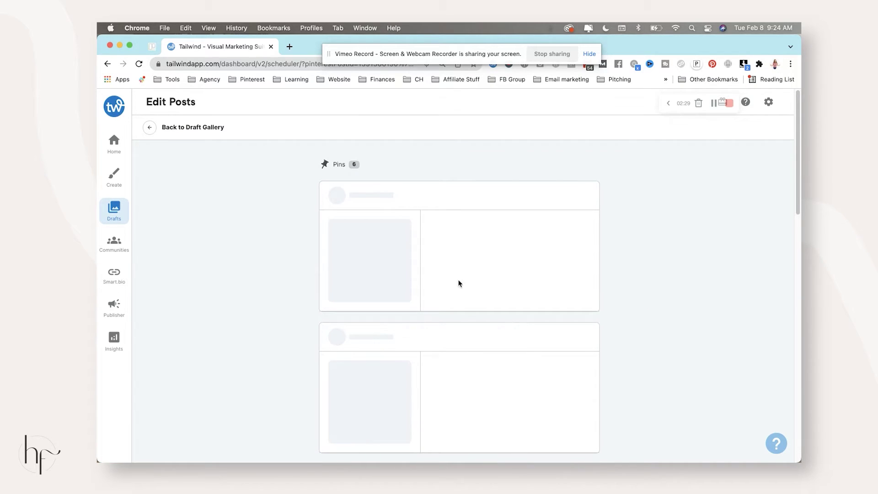
scroll(452, 245, down, 10)
scroll(470, 263, up, 4)
scroll(470, 262, up, 6)
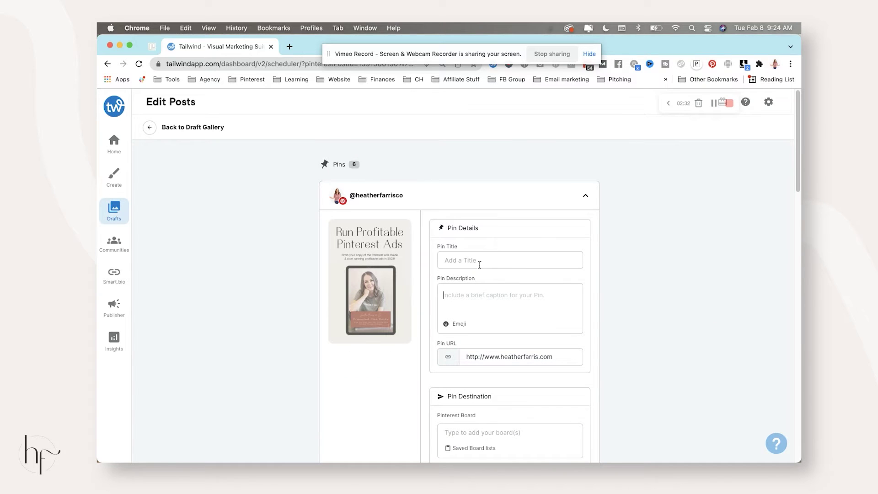
scroll(480, 264, down, 1)
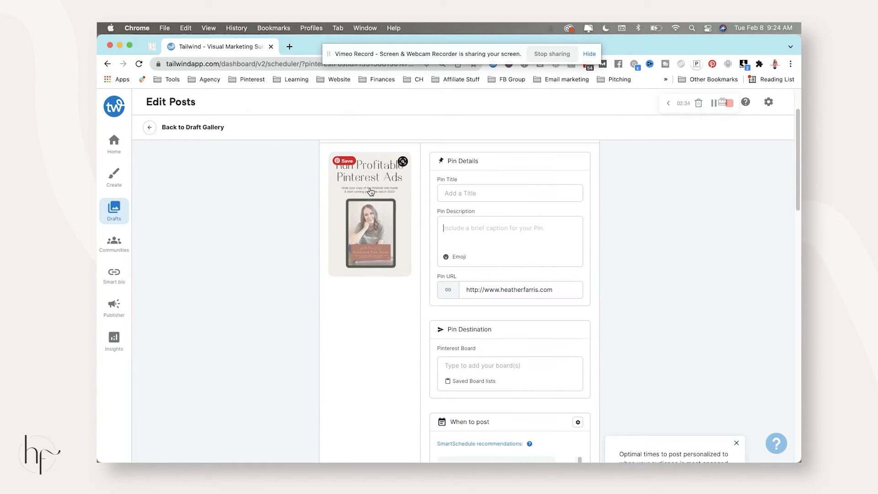
scroll(468, 249, down, 10)
scroll(481, 273, up, 15)
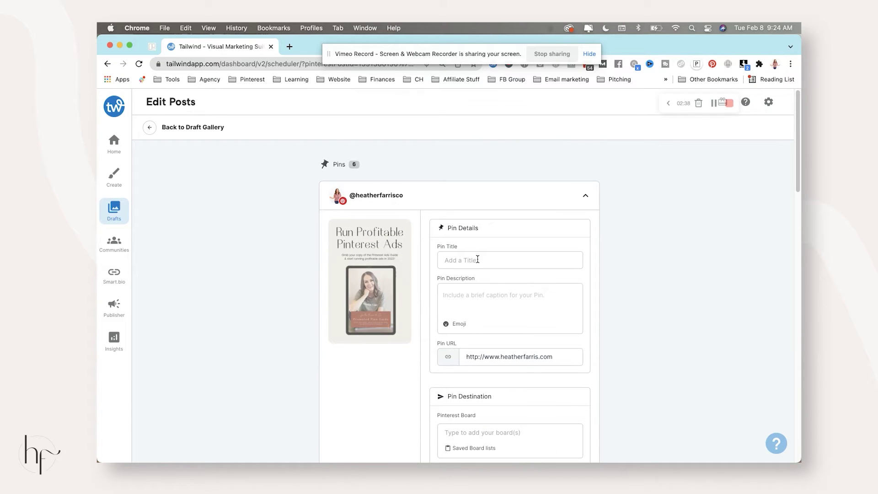
Copy the pinterest-ads-checklist link from the Promoted Pins Guide task in ClickUp into the first pin's URL in Tailwind.
mouse_move(362, 455)
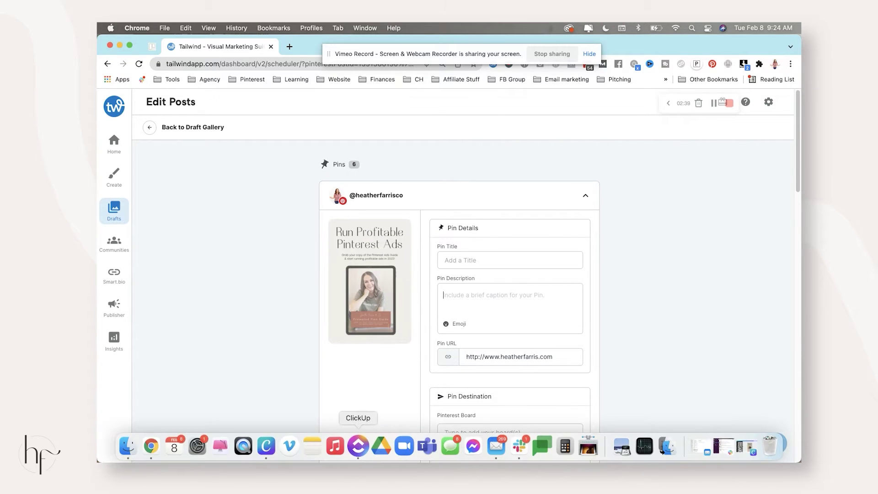
click(359, 446)
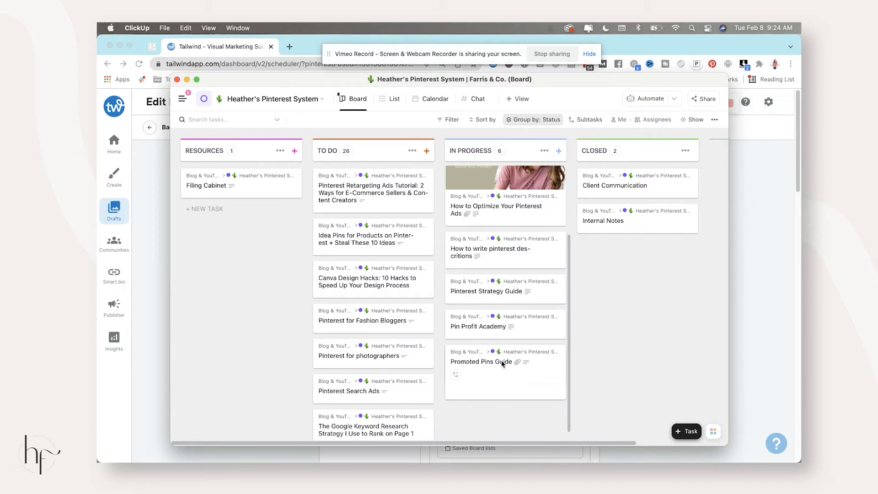
click(502, 364)
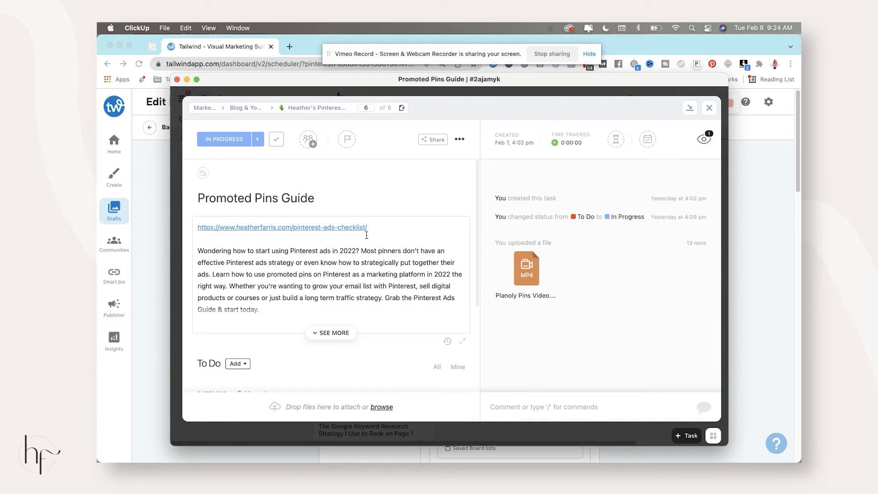
triple_click(372, 229)
click(731, 210)
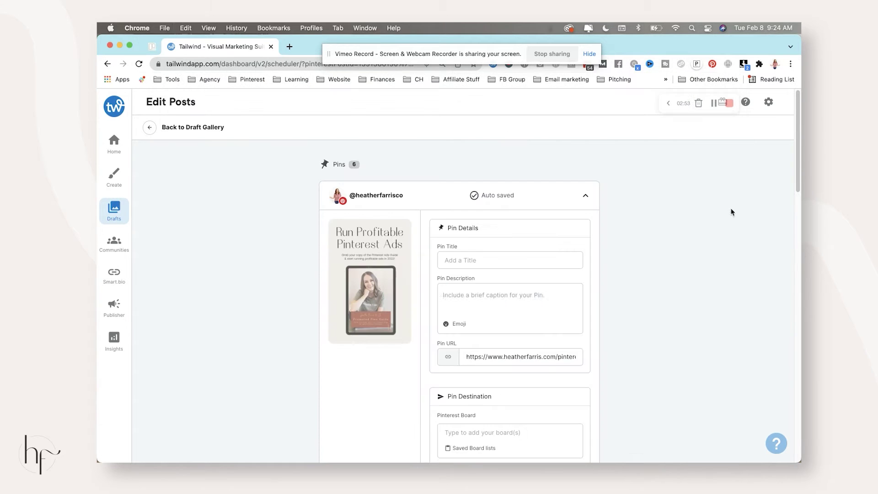
Title the first pin "Run Profitable Pinterest Ads in 2022!" and fill its description with the Promoted Pins Guide task text.
click(490, 260)
text(Run Profitable Pinterest Ads in 2022!)
scroll(493, 318, down, 3)
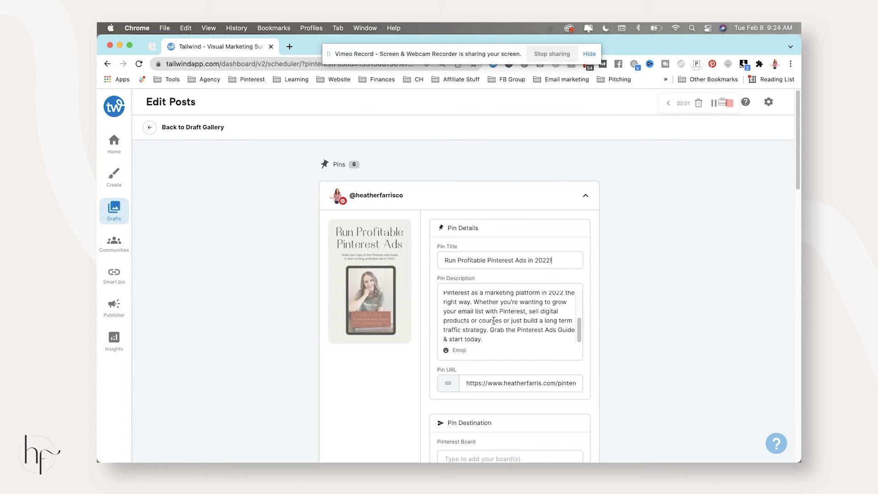
Look through the saved board lists available for the first pin's destination.
scroll(634, 377, down, 5)
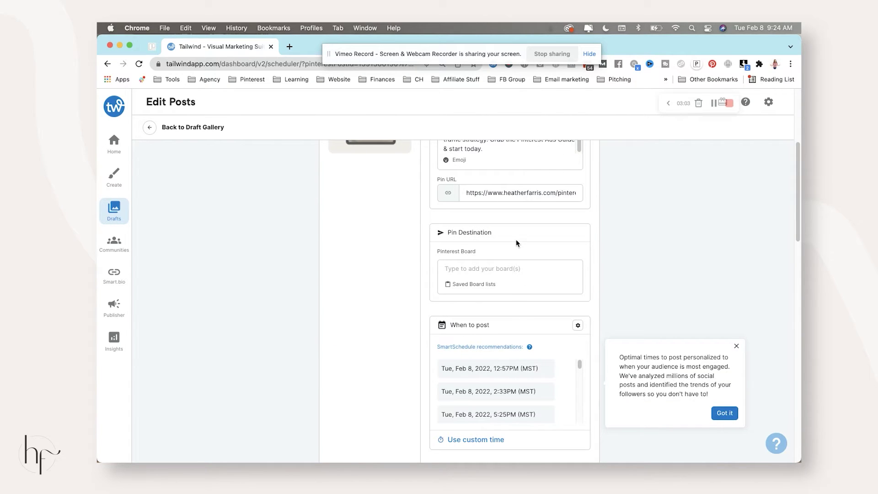
scroll(516, 243, down, 1)
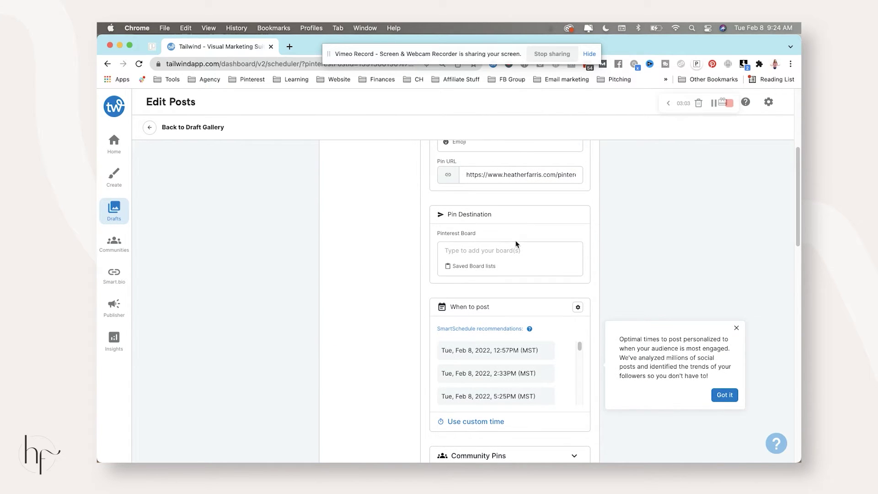
click(478, 267)
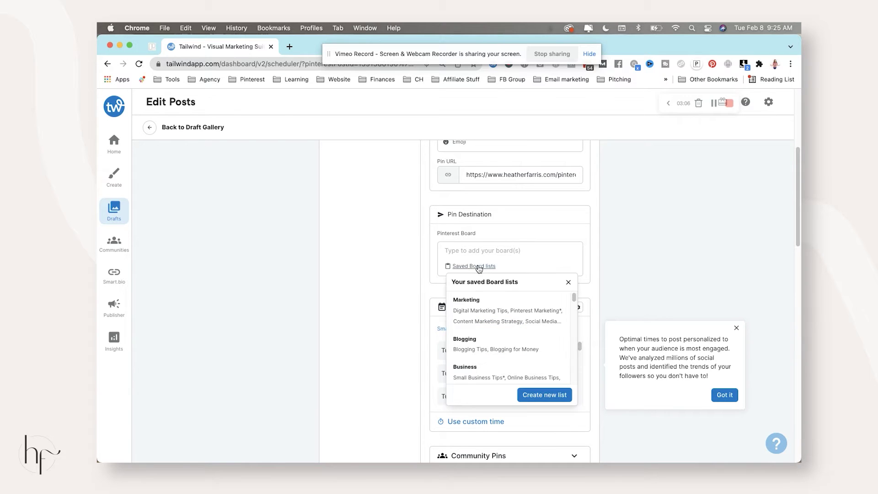
scroll(489, 339, down, 3)
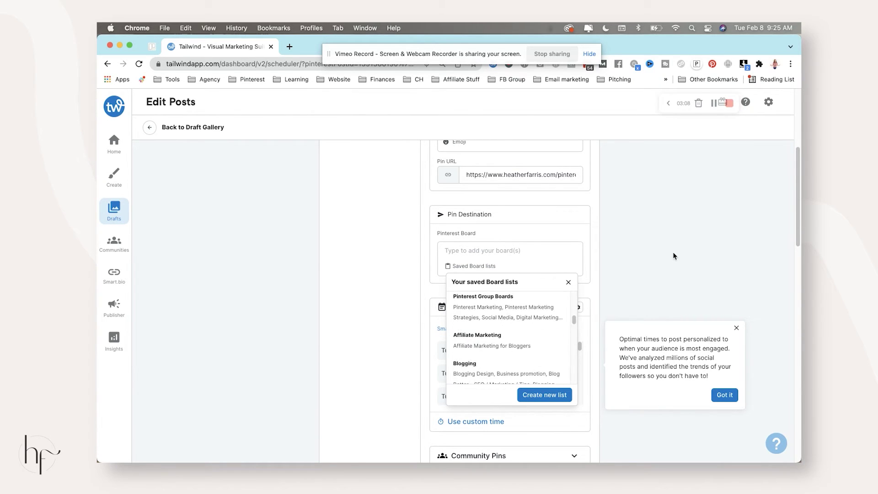
click(483, 241)
Find boards matching "promoted" and add Promoted Pins on Pinterest as the first pin's destination board.
click(485, 250)
text(promoted)
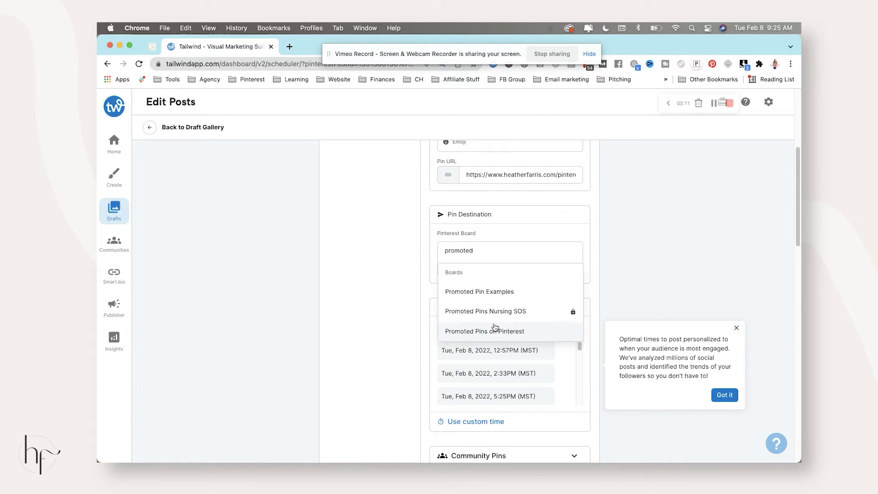
click(495, 330)
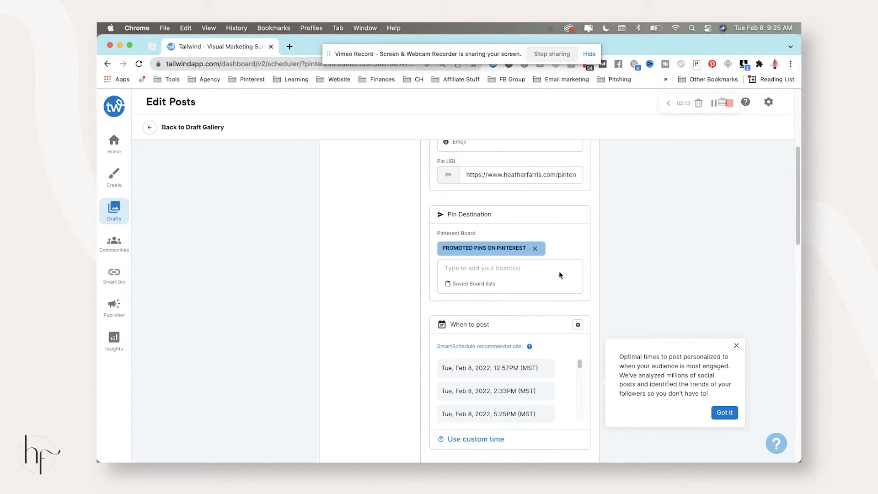
scroll(562, 246, down, 1)
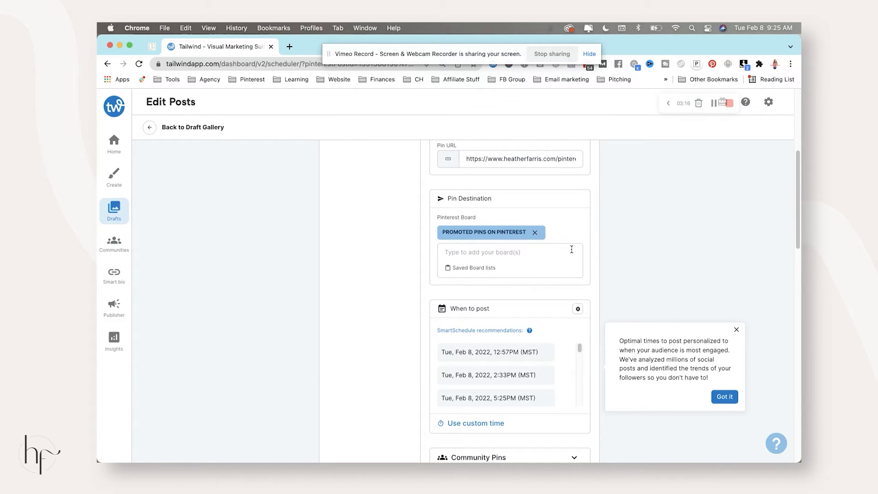
Examine the SmartSchedule time slots in the scheduling settings and return to the scheduler.
scroll(572, 249, down, 5)
scroll(460, 219, up, 1)
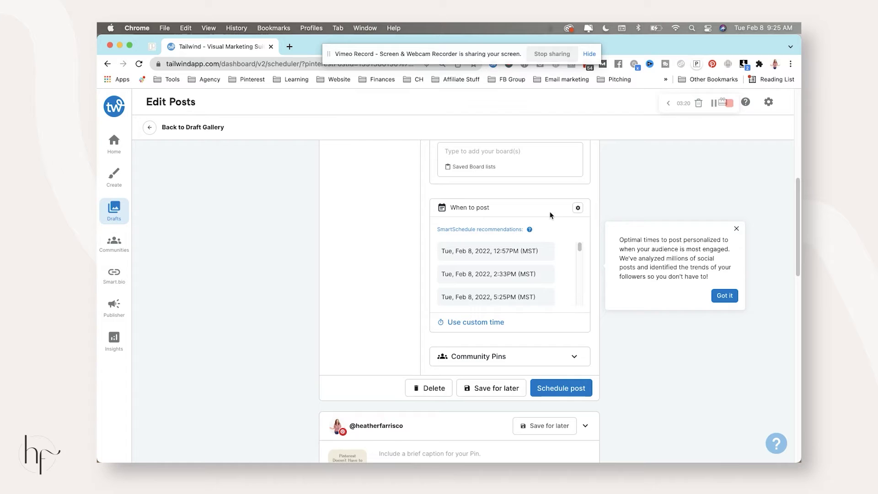
click(578, 209)
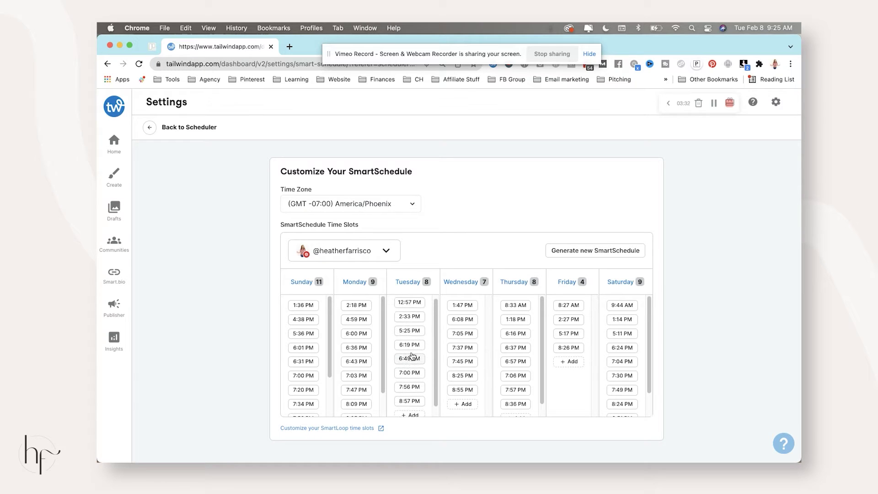
click(151, 127)
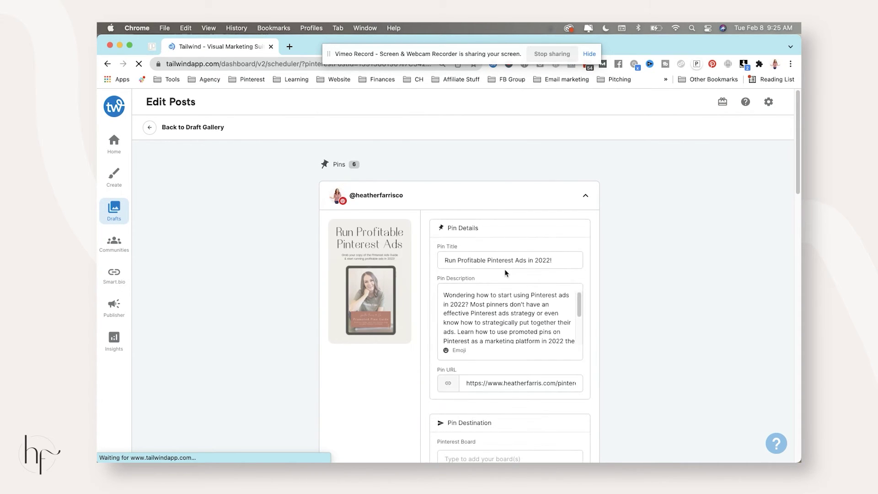
Add Promoted Pins on Pinterest again as the first pin's board and choose the Tue, Feb 8, 2022, 12:57PM slot.
scroll(524, 281, down, 4)
scroll(524, 281, down, 1)
click(502, 279)
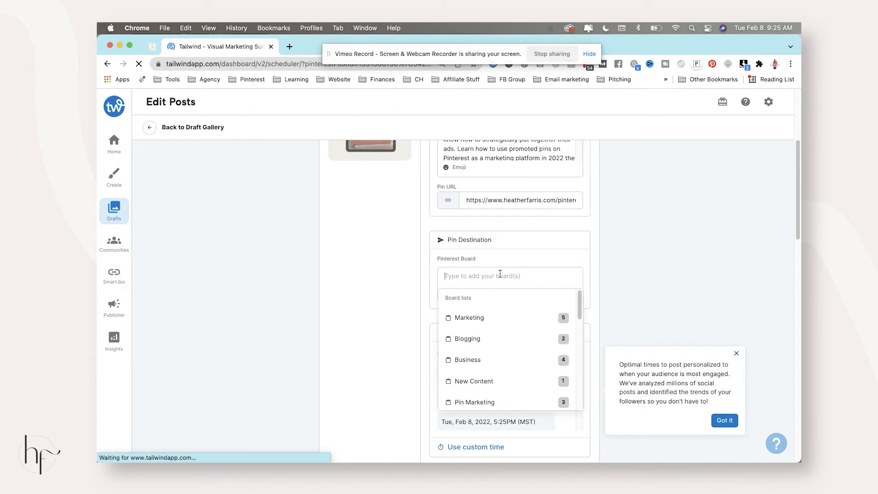
click(641, 268)
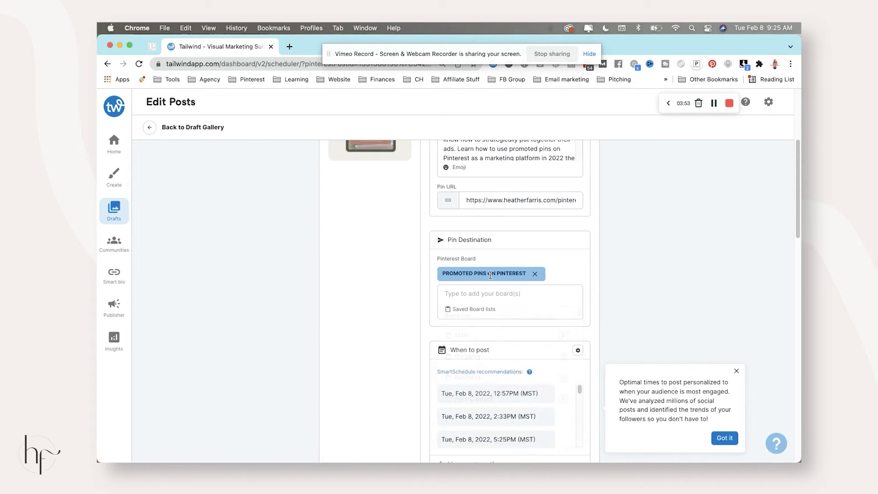
scroll(503, 302, down, 5)
click(473, 280)
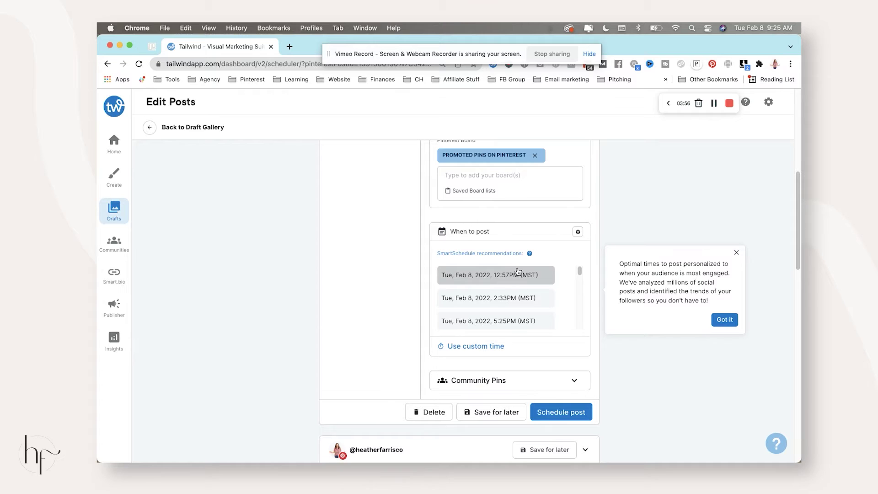
Select the Social Media & Digital Marketing and Online Content Creators communities for the first pin.
scroll(522, 258, down, 3)
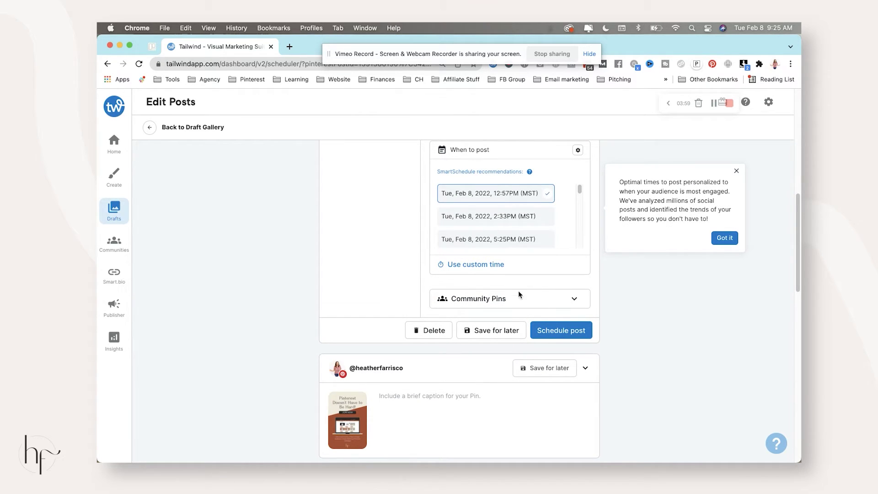
scroll(530, 283, down, 3)
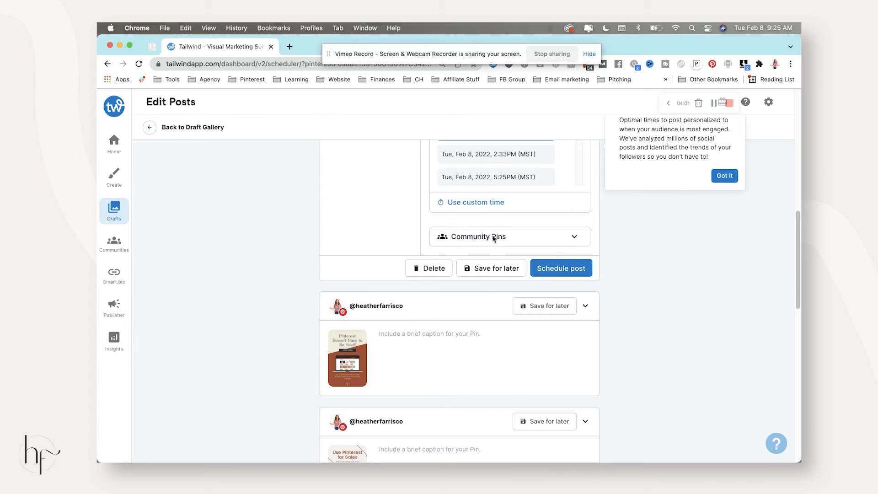
click(569, 236)
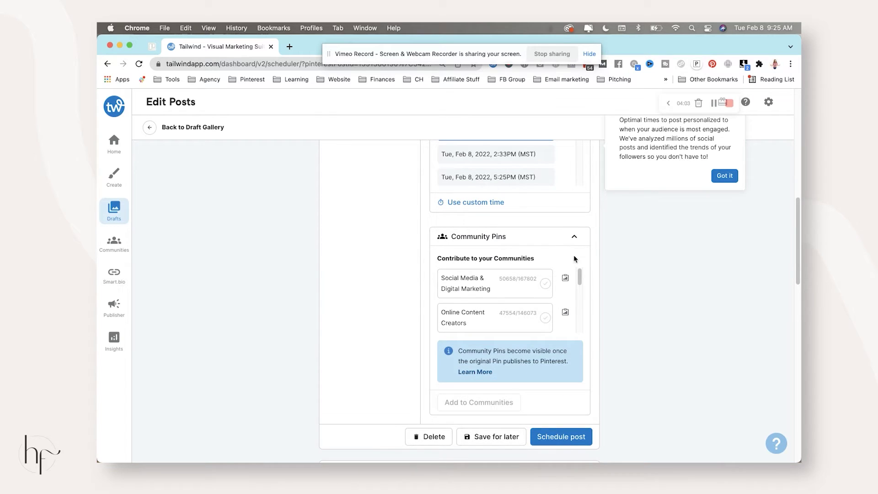
scroll(630, 254, down, 1)
click(526, 265)
click(522, 302)
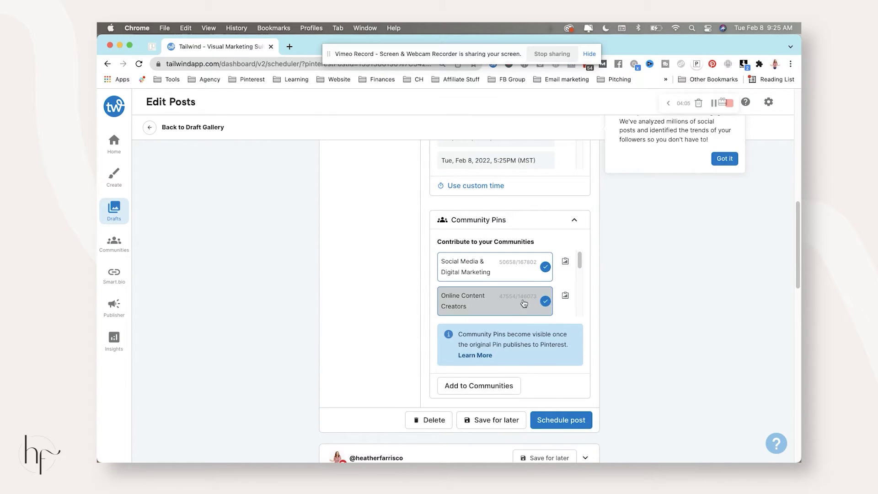
Select further communities for the first pin, including Small Business Tips and Blogging Friends.
scroll(522, 284, down, 3)
scroll(522, 274, up, 1)
click(522, 274)
scroll(522, 286, down, 2)
click(521, 286)
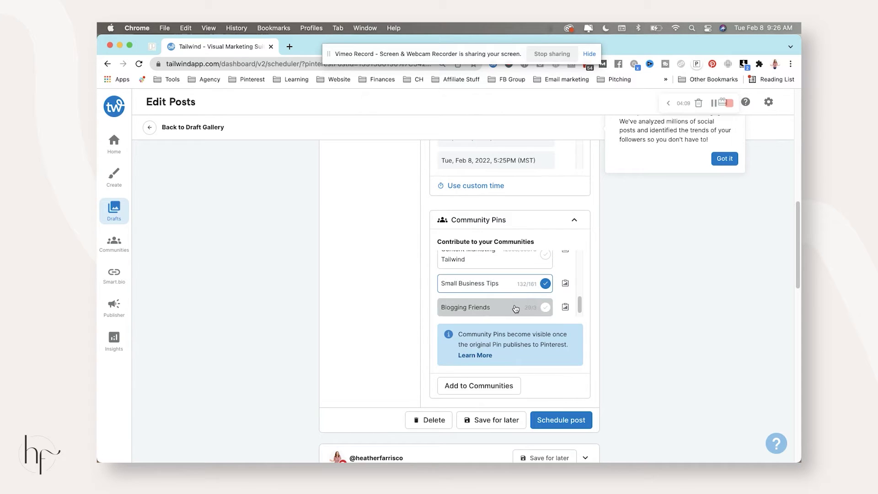
scroll(514, 301, down, 1)
click(511, 306)
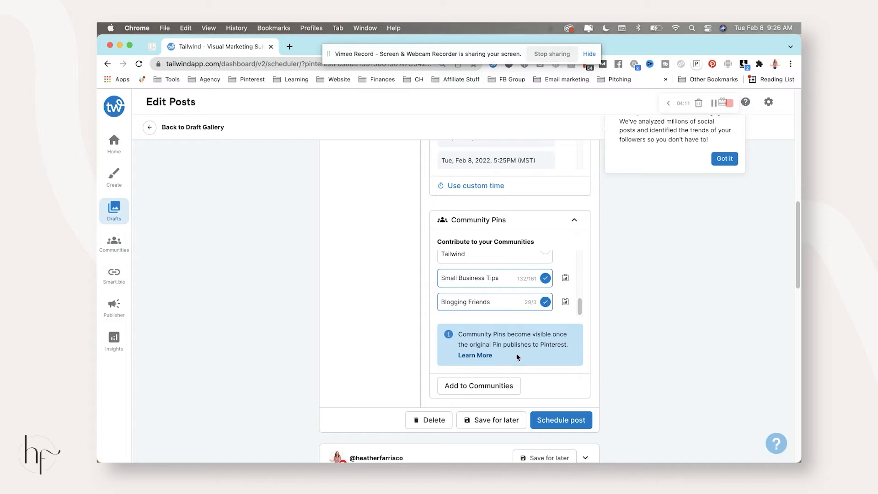
Add the first pin to the selected communities and schedule the post.
drag(459, 335, 570, 346)
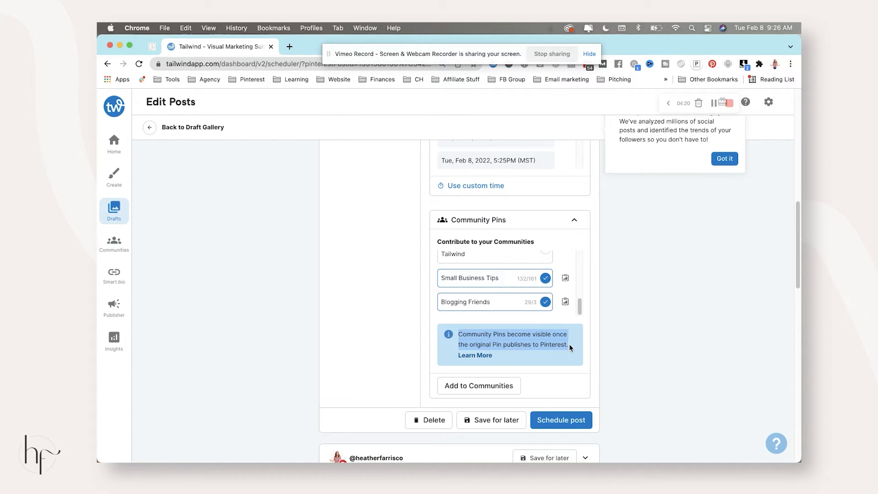
click(499, 387)
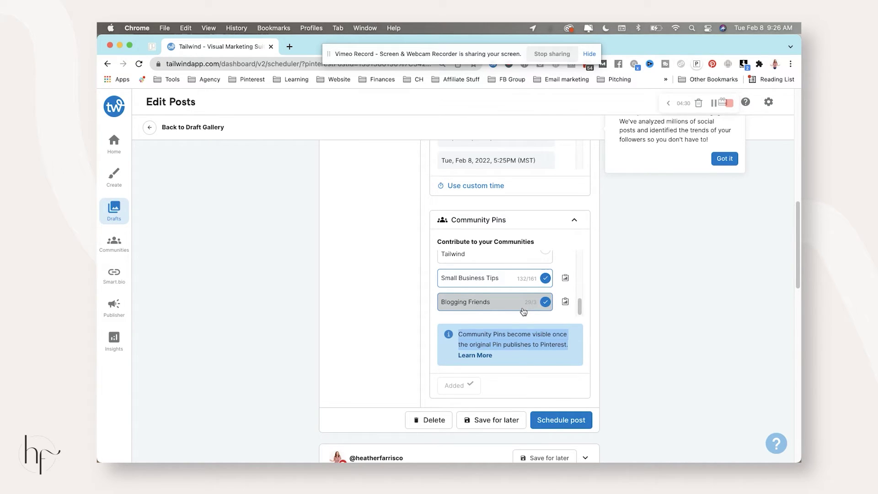
click(564, 424)
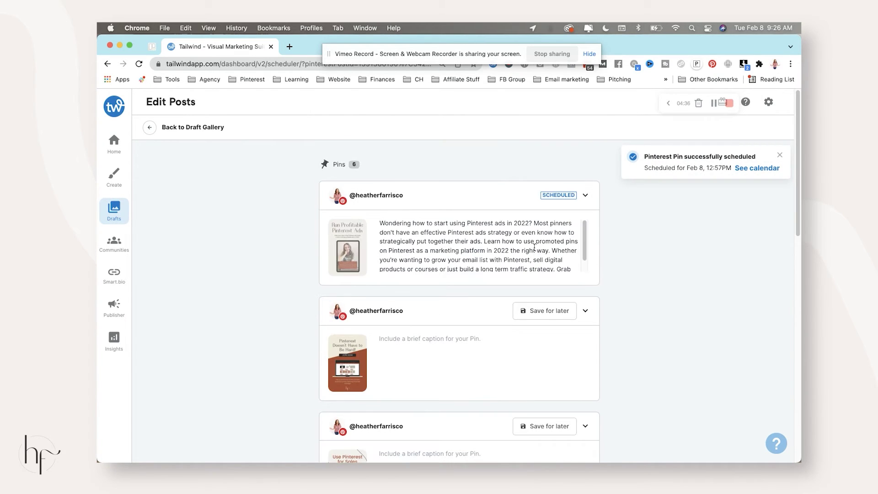
Check the scheduled pin in the Publisher queue and the Home calendar, viewing its calendar details.
scroll(534, 247, down, 3)
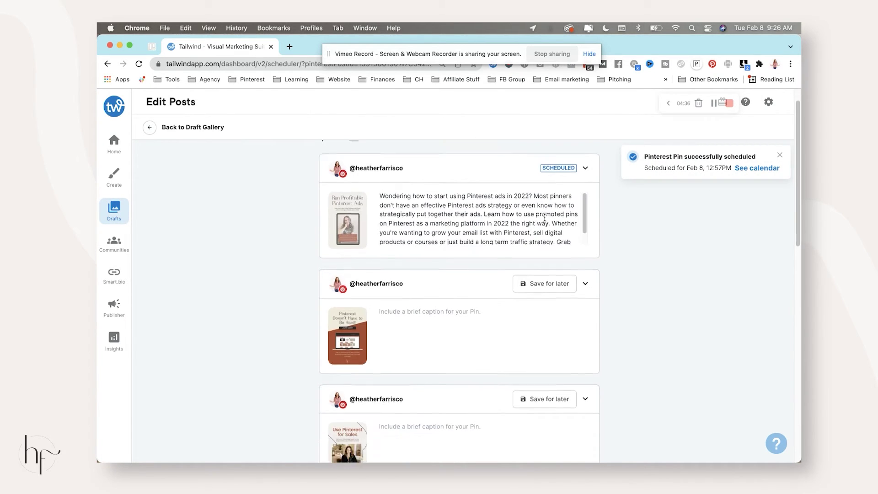
click(114, 317)
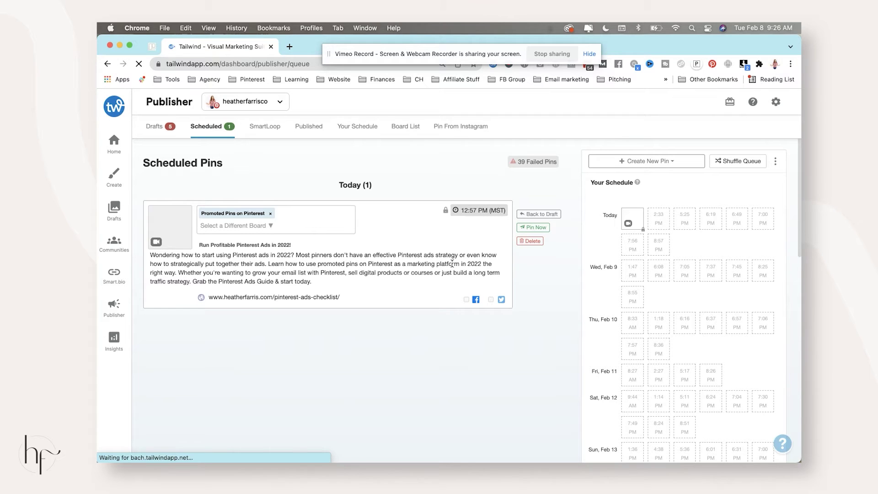
click(116, 152)
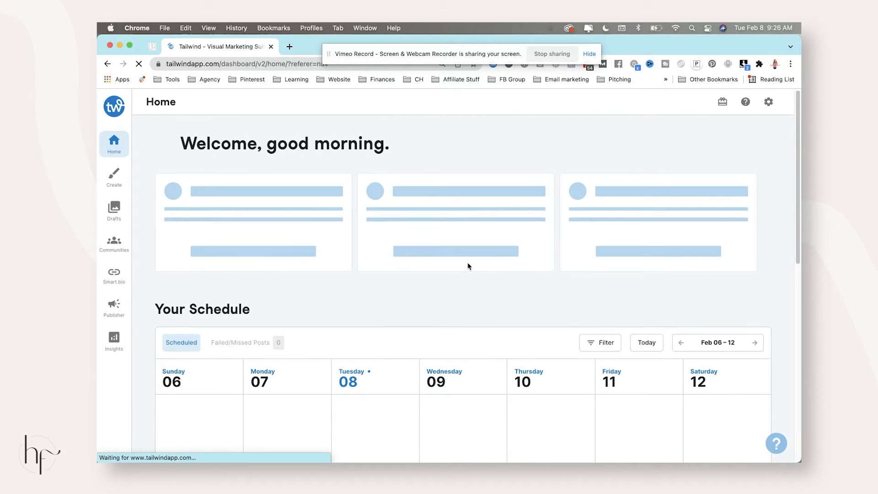
scroll(467, 265, down, 3)
scroll(420, 185, down, 2)
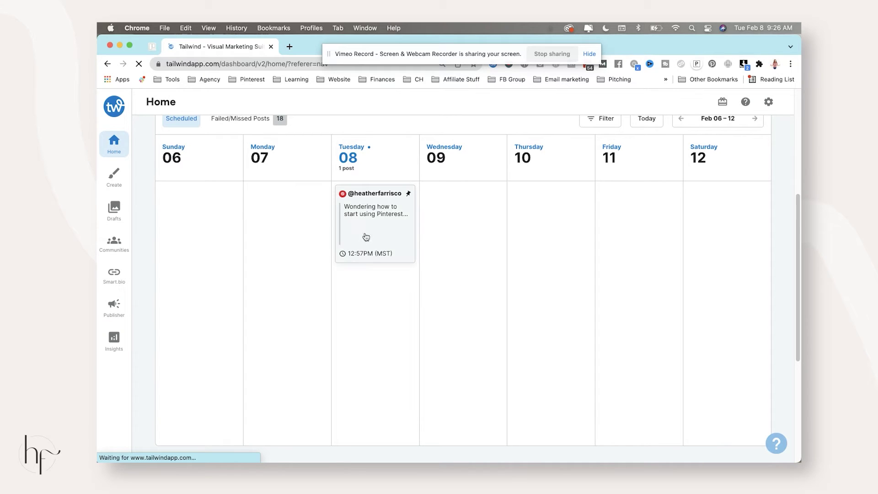
click(370, 217)
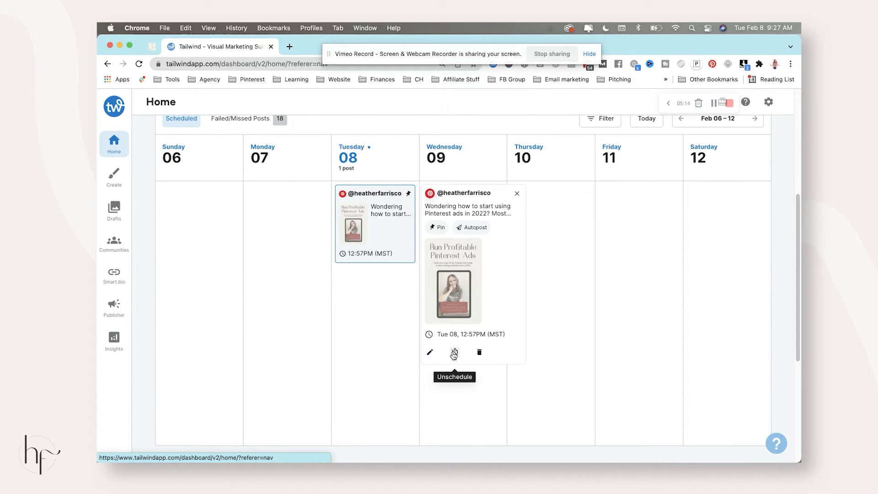
click(517, 193)
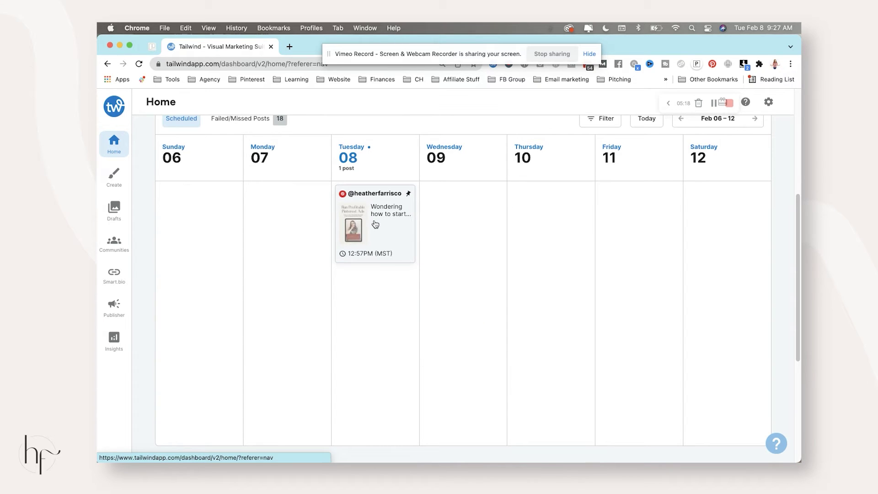
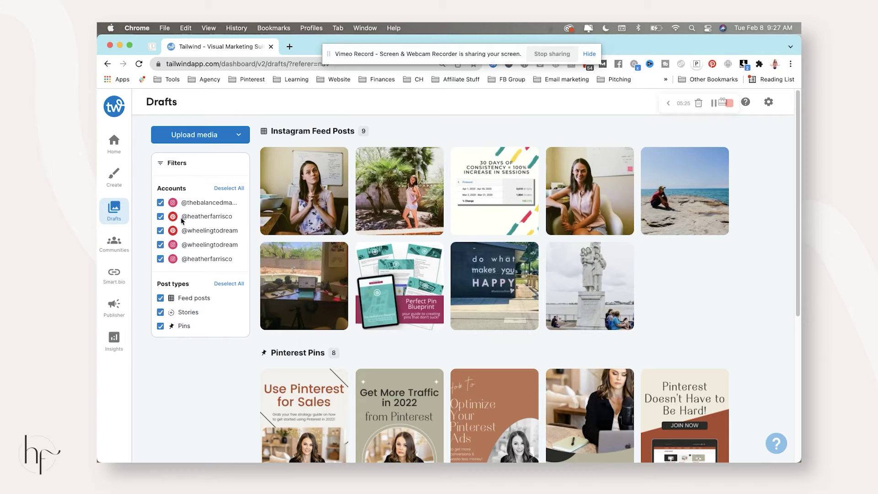
Filter the drafts to the business's Pinterest account only and open the Use Pinterest for Sales pin for editing.
click(160, 202)
click(160, 230)
click(160, 244)
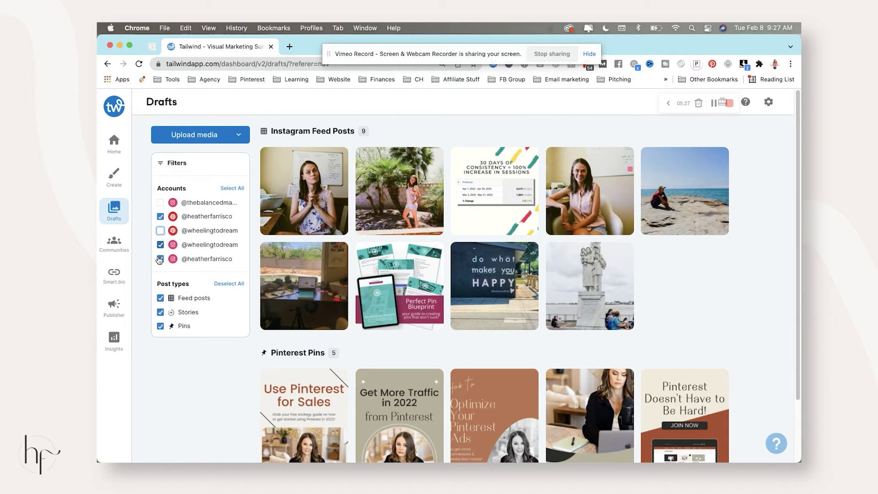
click(160, 258)
click(319, 237)
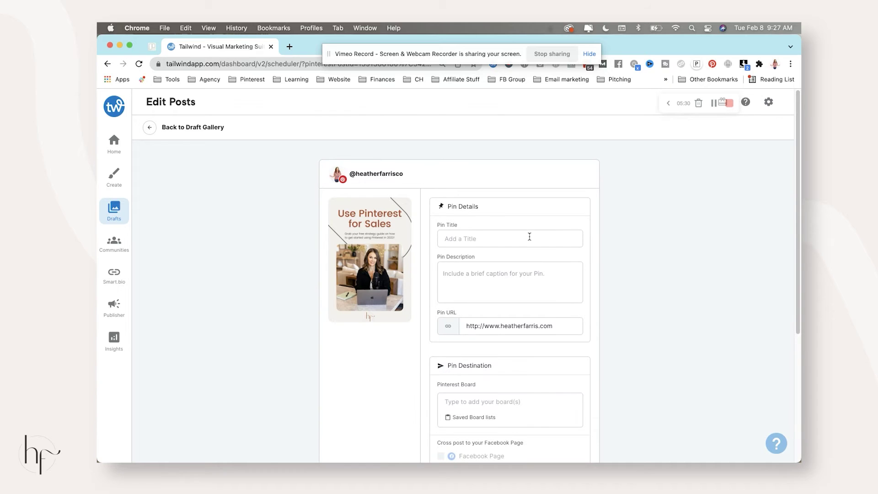
Look over the posting options of the Use Pinterest for Sales pin and dismiss the recommendation survey.
scroll(512, 288, down, 5)
scroll(510, 287, up, 5)
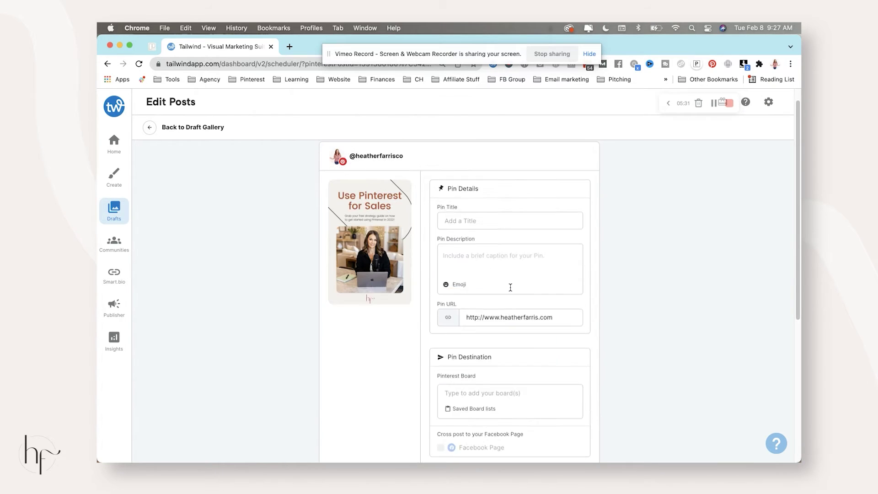
scroll(533, 257, down, 5)
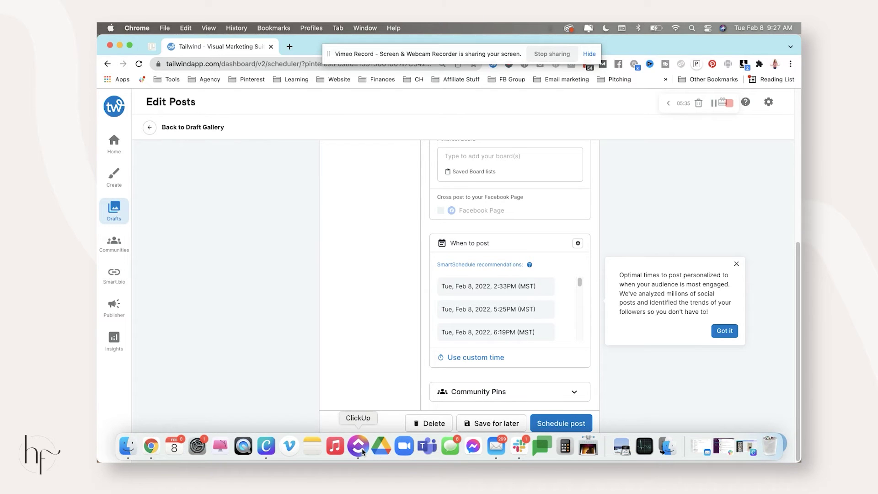
scroll(439, 326, up, 5)
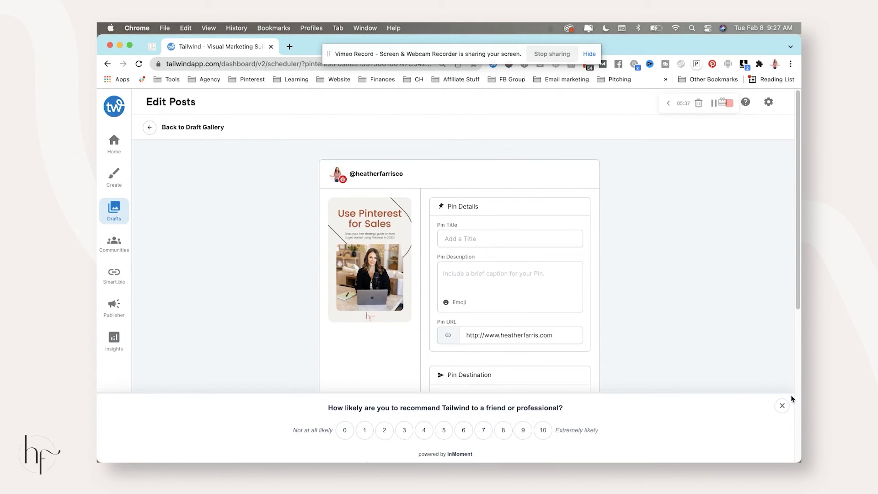
click(787, 404)
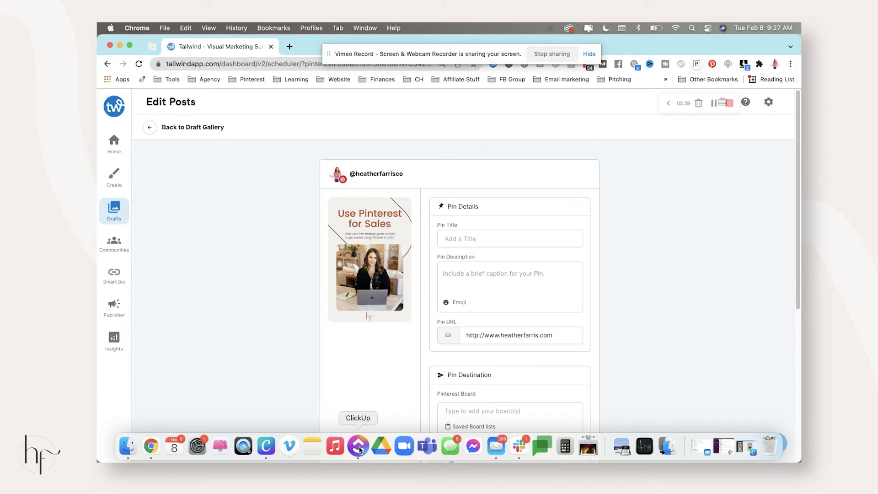
Switch to ClickUp and copy the pinterest-strategy-guide link from the in-progress Pinterest Strategy Guide task.
click(357, 445)
click(693, 111)
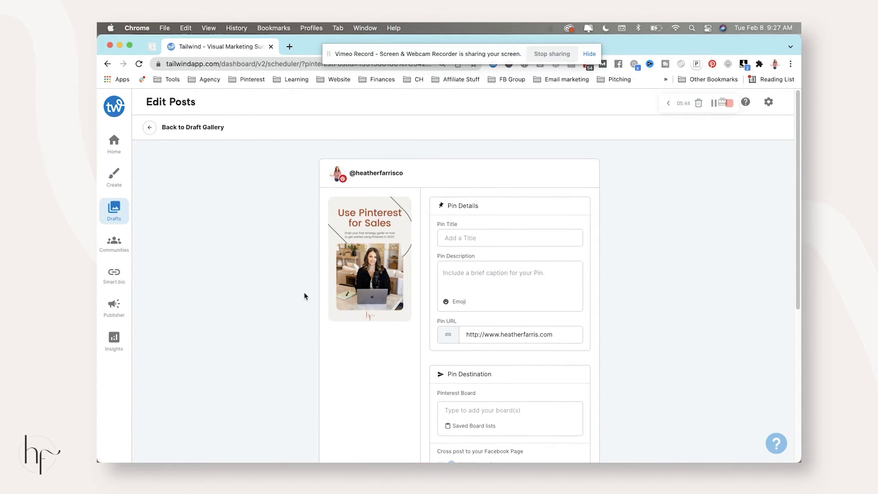
scroll(302, 304, down, 1)
mouse_move(358, 445)
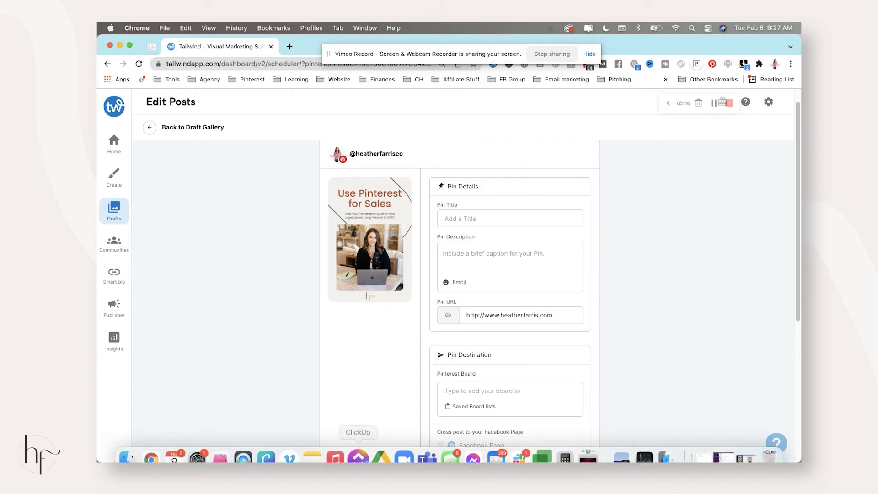
click(357, 446)
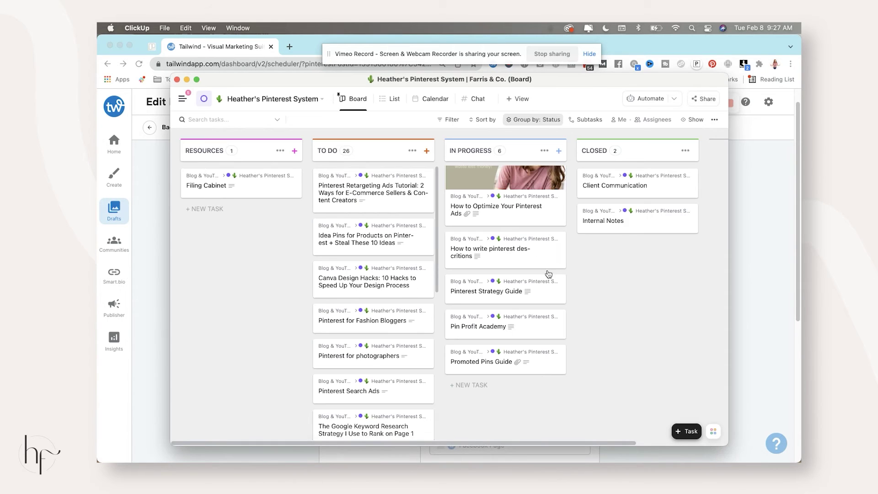
click(503, 295)
triple_click(422, 226)
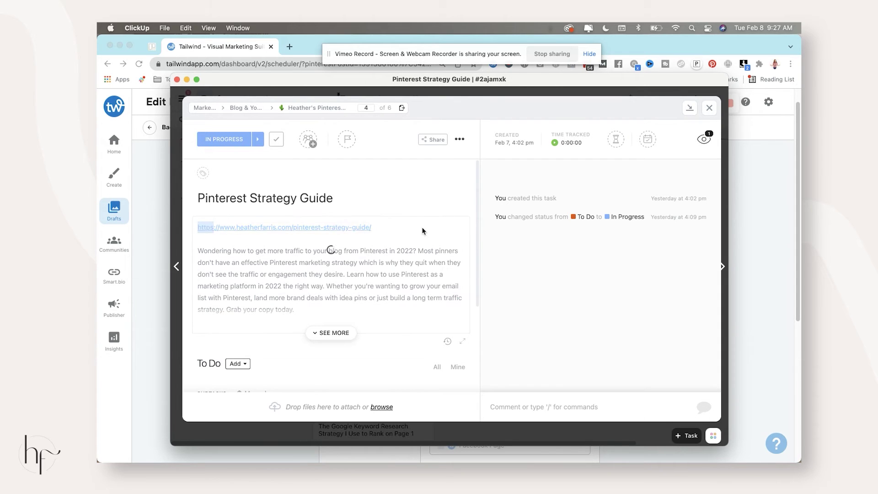
key(super+c)
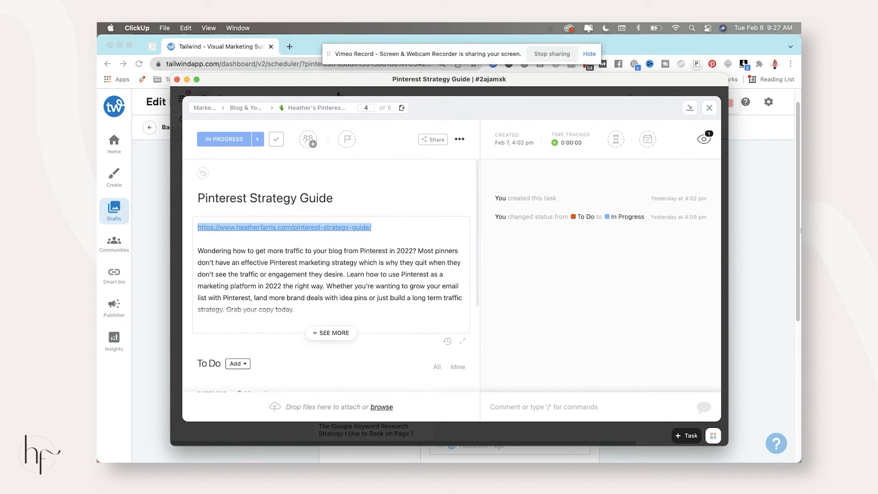
Back in Tailwind, paste the pinterest-strategy-guide link as the pin's URL and title it "Use Pinterest to Grow Your Sales in 2022!".
key(super+Tab)
triple_click(507, 316)
key(super+v)
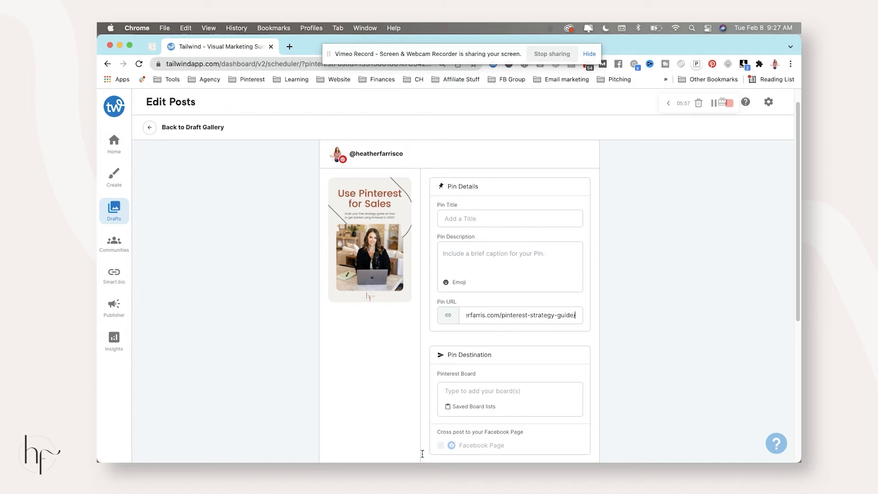
text(Use Pinterest to Grow Your Sales in 2022!)
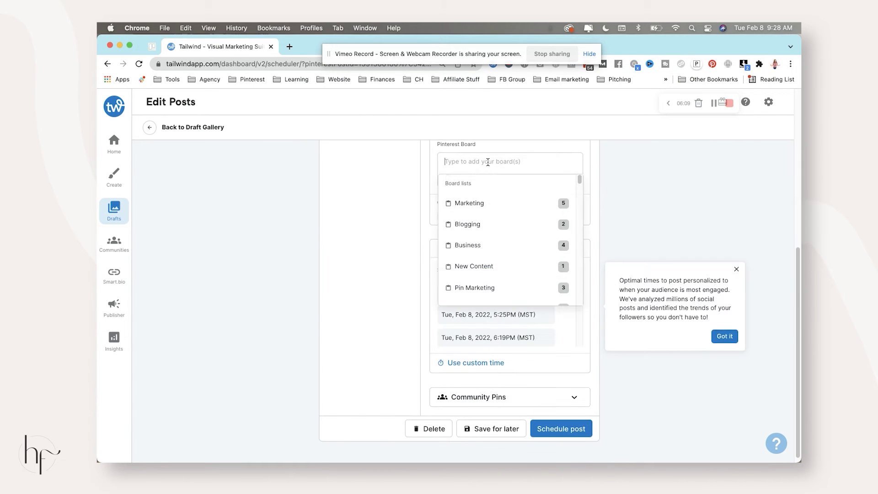
Search the Pinterest boards for "pintere" and choose the Pinterest Marketing* board as the pin's destination.
text(pinterest for s)
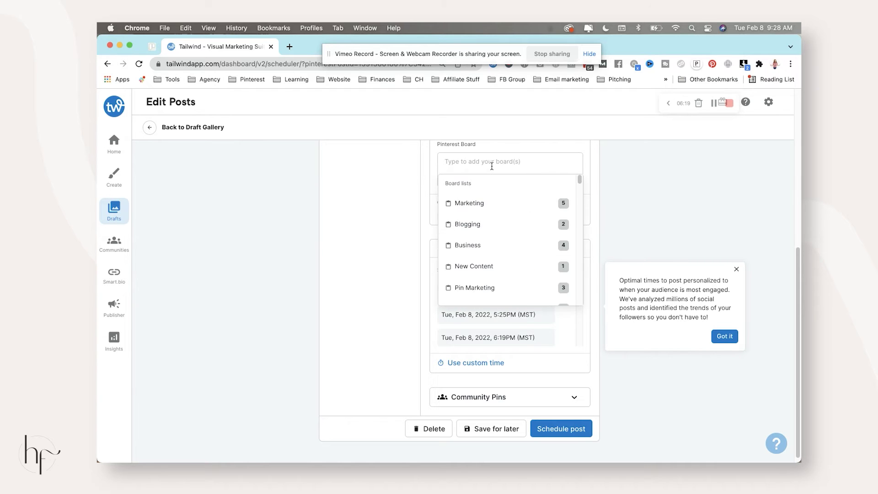
text(pinteresrt)
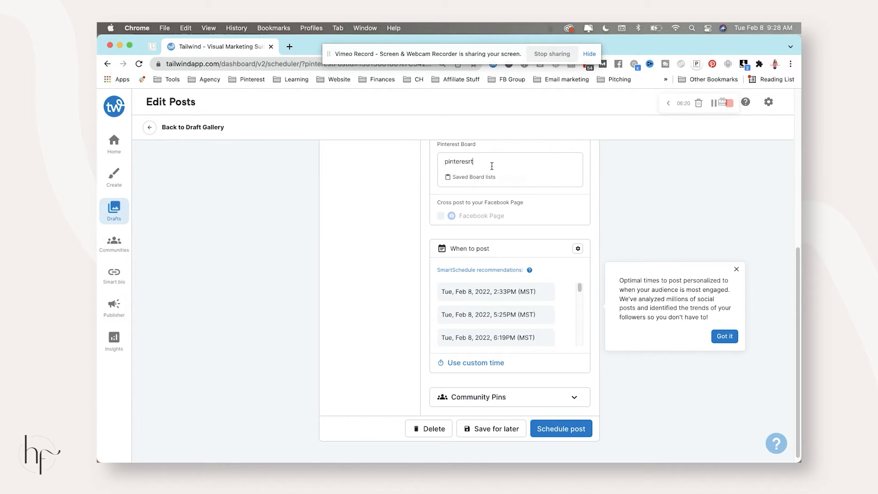
key(BackSpace)
key(BackSpace)
key(BackSpace)
scroll(511, 251, down, 5)
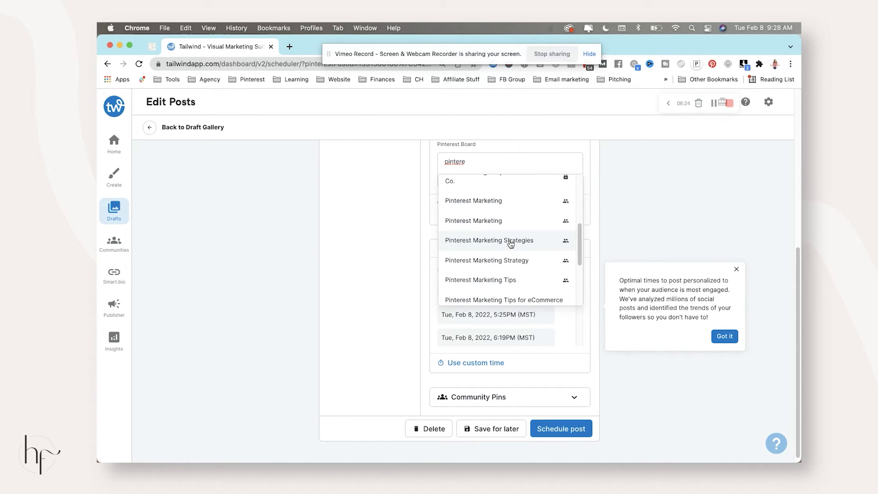
scroll(511, 245, down, 3)
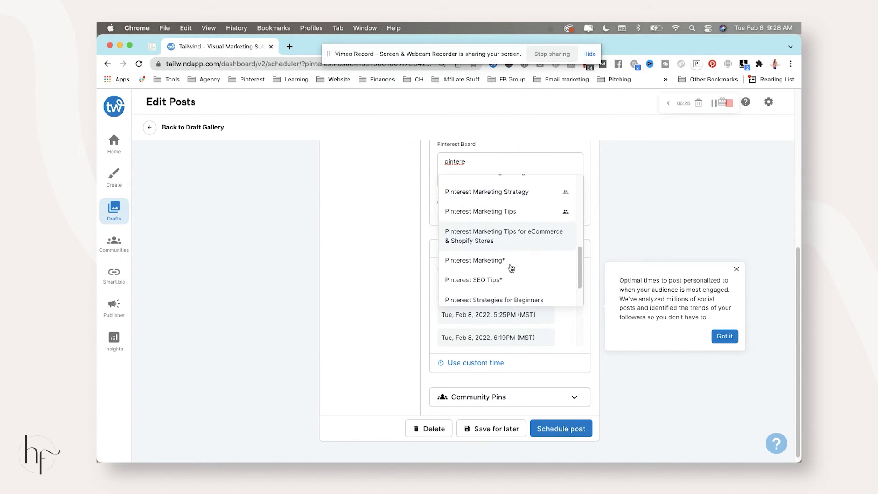
click(508, 261)
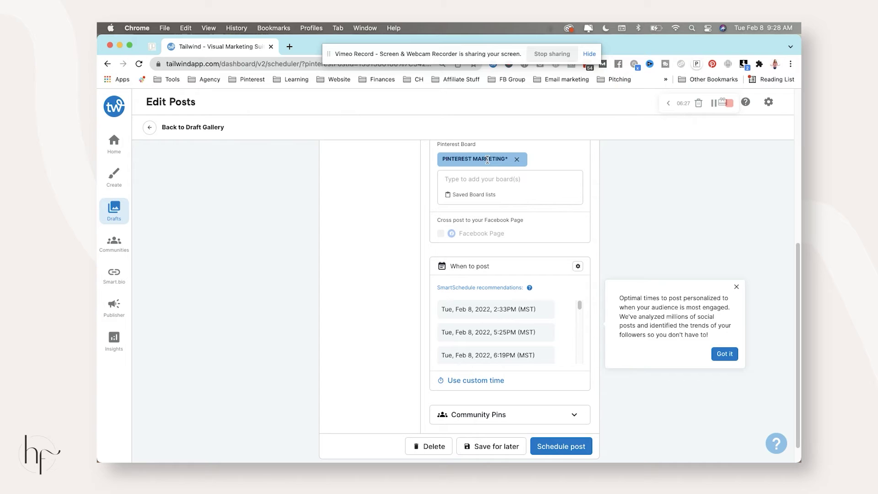
Use a custom posting time for the pin, set to Feb 9 at 05:25 PM.
scroll(495, 144, down, 1)
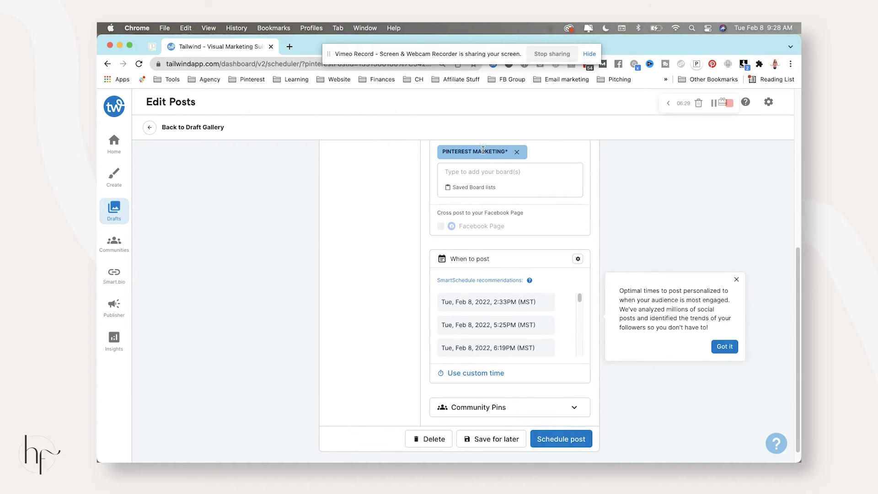
scroll(510, 220, down, 1)
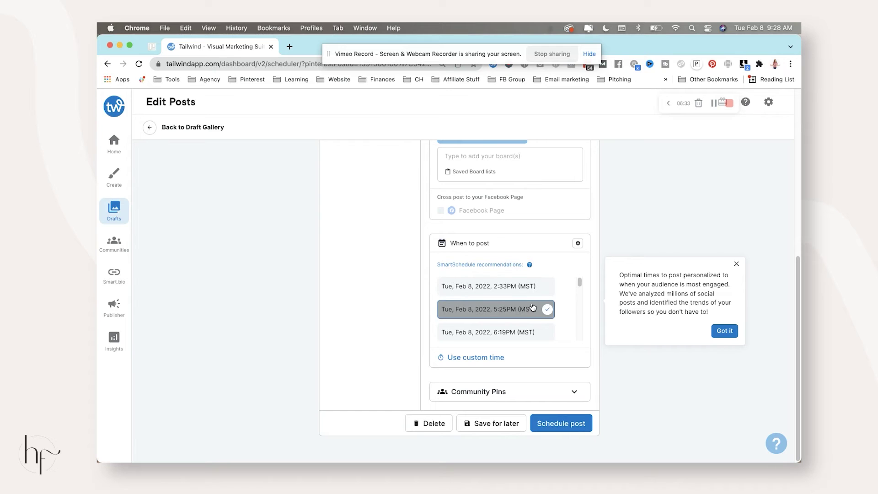
click(496, 357)
click(472, 337)
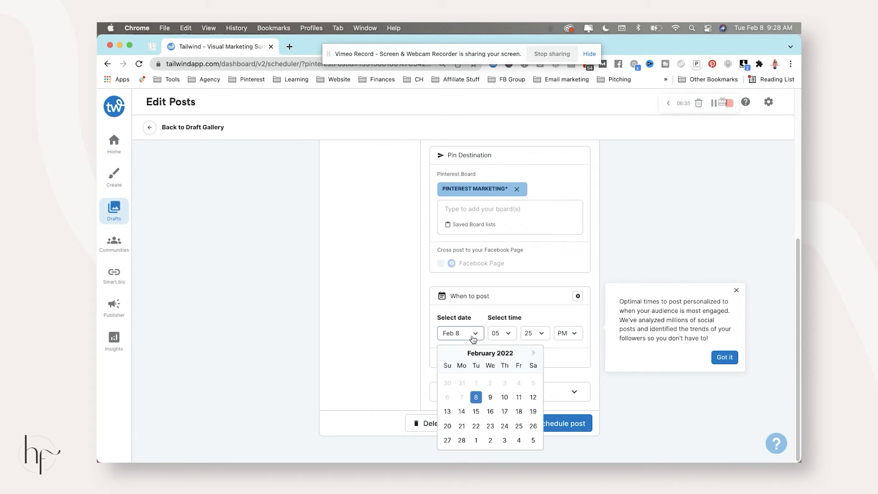
click(490, 395)
click(543, 317)
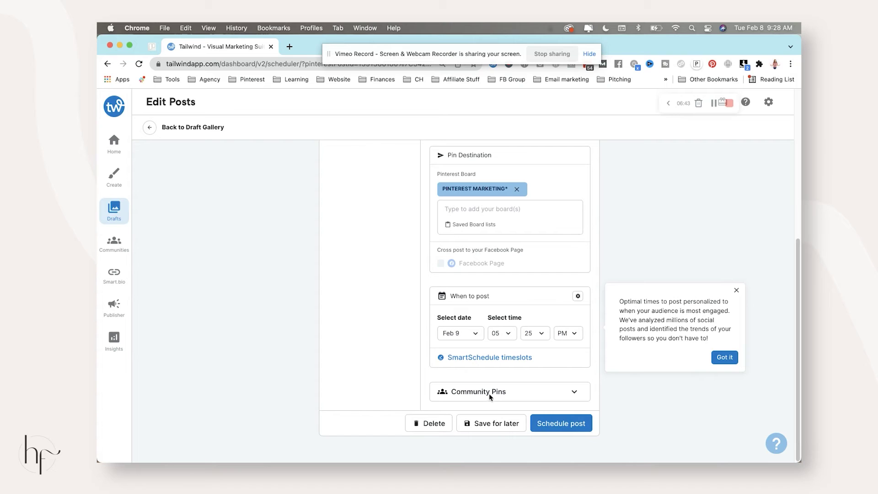
Add the pin to communities including Small Business Tips and Blogging Friends, and schedule the post.
click(575, 393)
scroll(554, 279, down, 4)
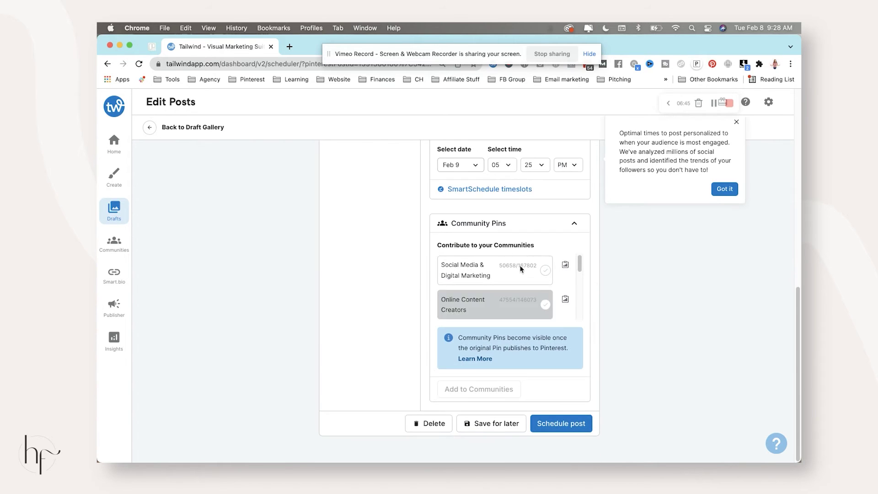
scroll(526, 293, down, 4)
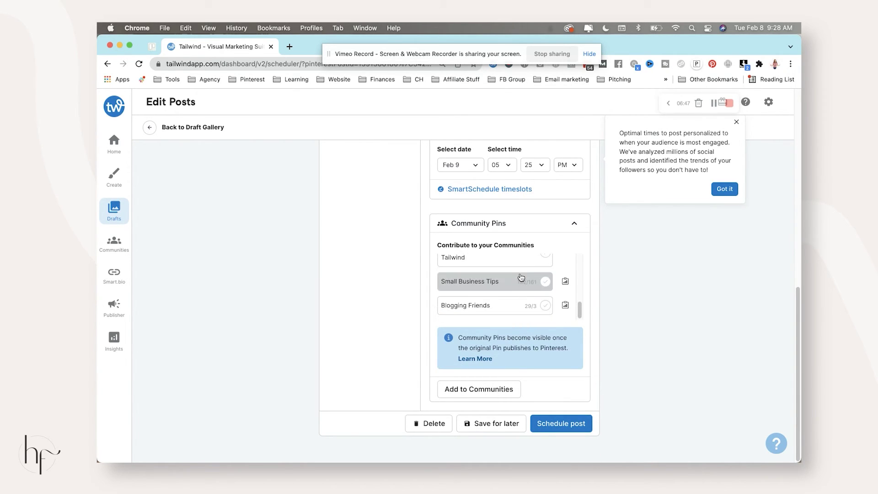
click(522, 281)
click(524, 306)
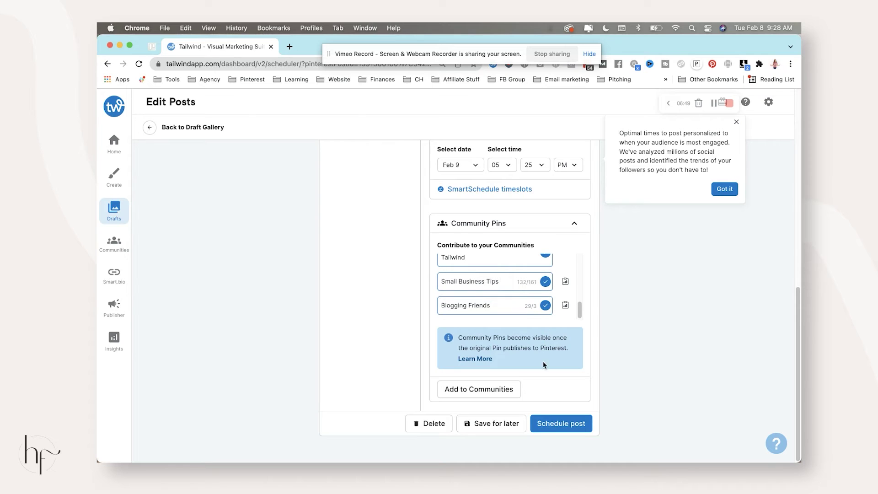
click(515, 393)
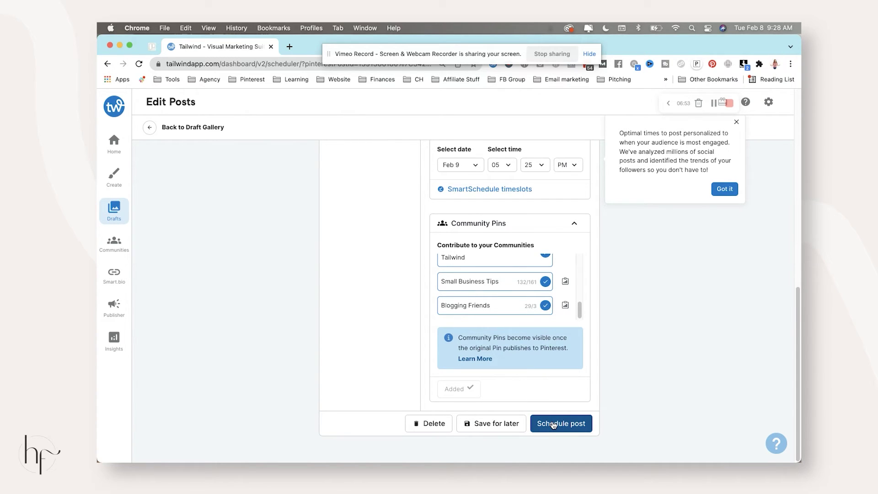
click(554, 425)
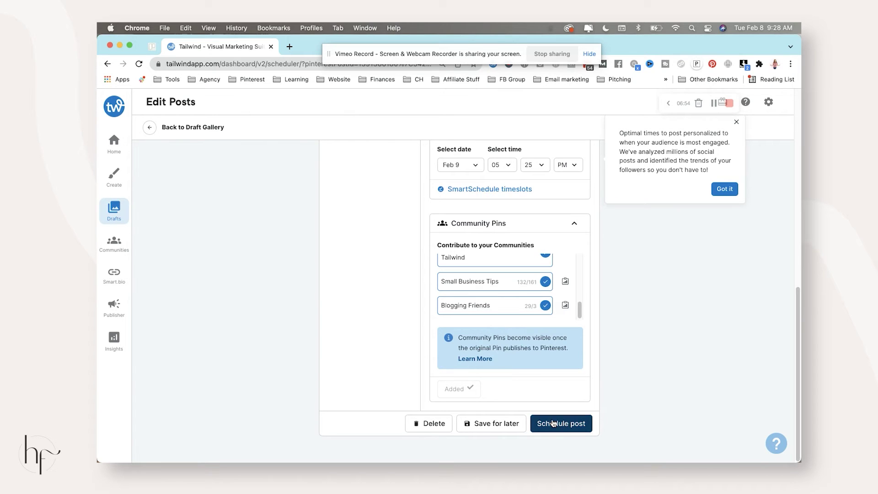